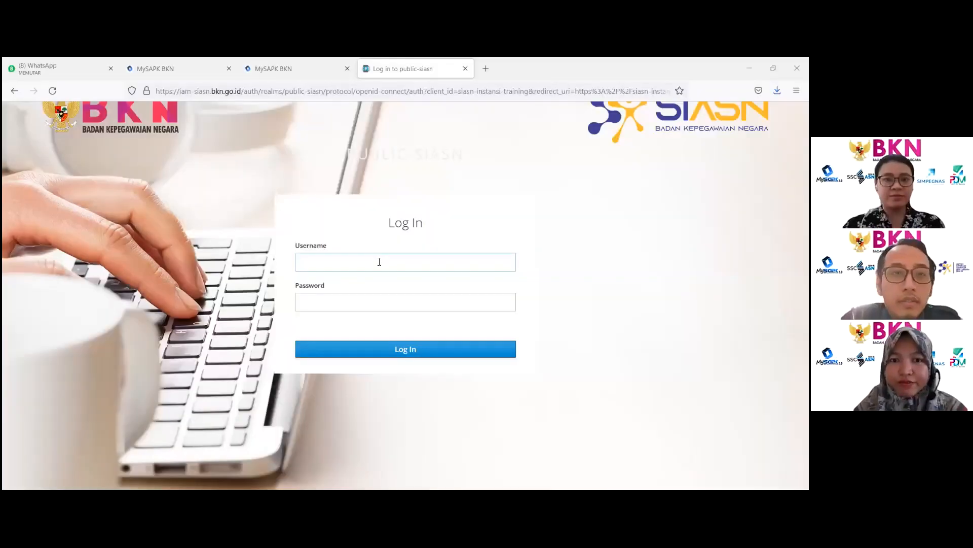
Step: Log in to public-siasn with the saved username and password
{"action": "left_click", "coordinate": [379, 262]}
{"action": "left_click", "coordinate": [372, 282]}
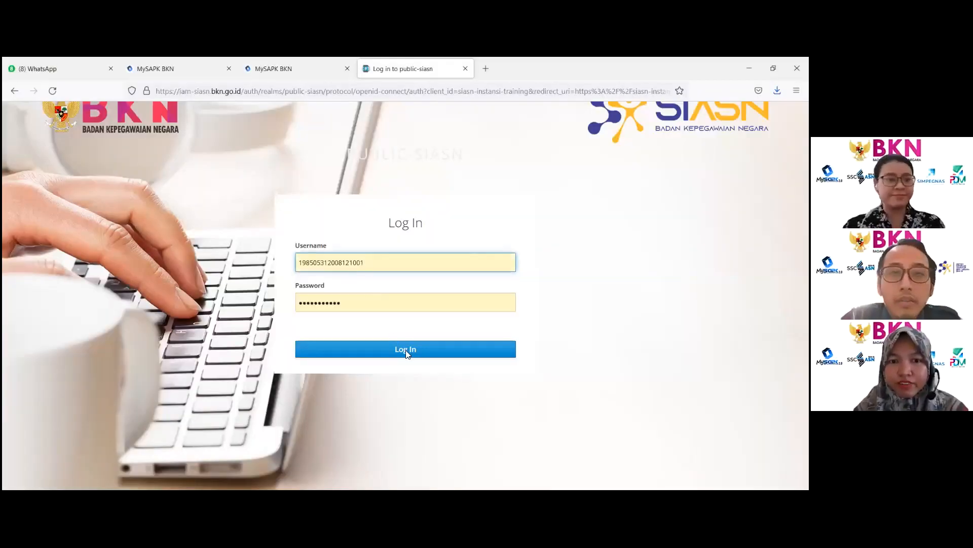
{"action": "left_click", "coordinate": [406, 349]}
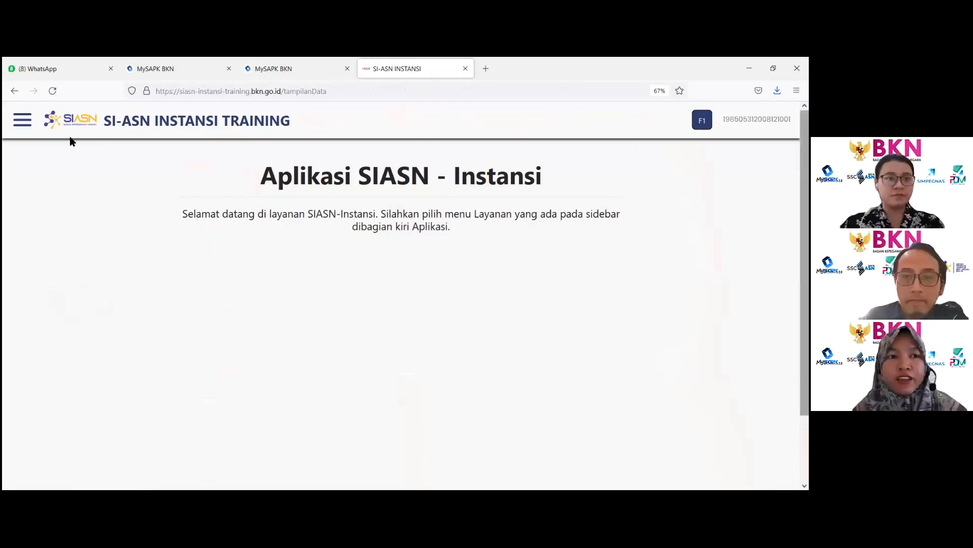
Step: Open the Inbox Usul page of the first Layanan Peremajaan service
{"action": "left_click", "coordinate": [23, 121]}
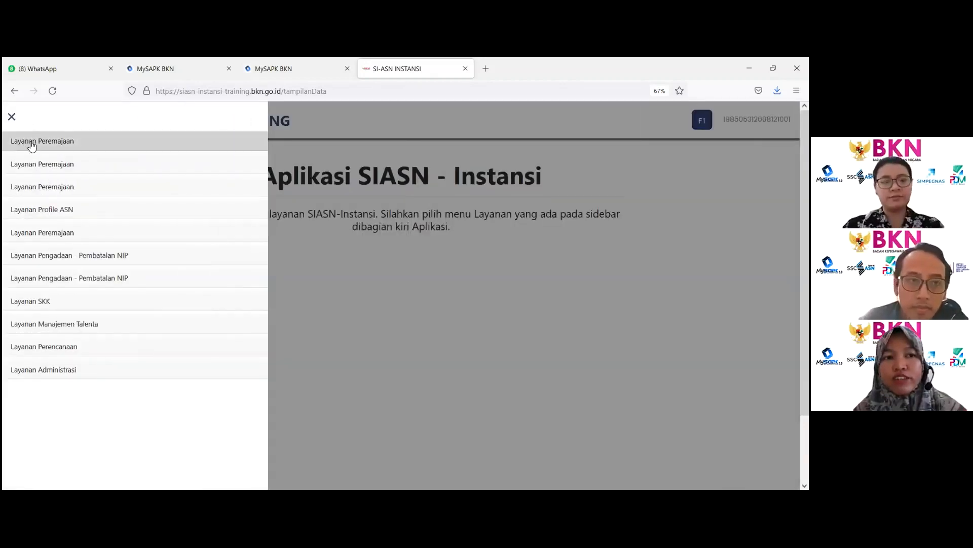
{"action": "left_click", "coordinate": [31, 144]}
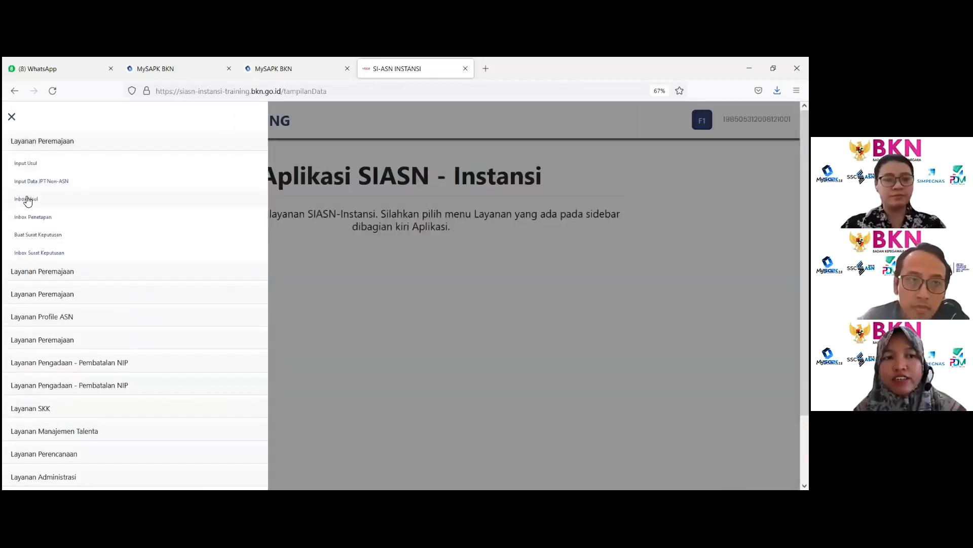
{"action": "left_click", "coordinate": [27, 199]}
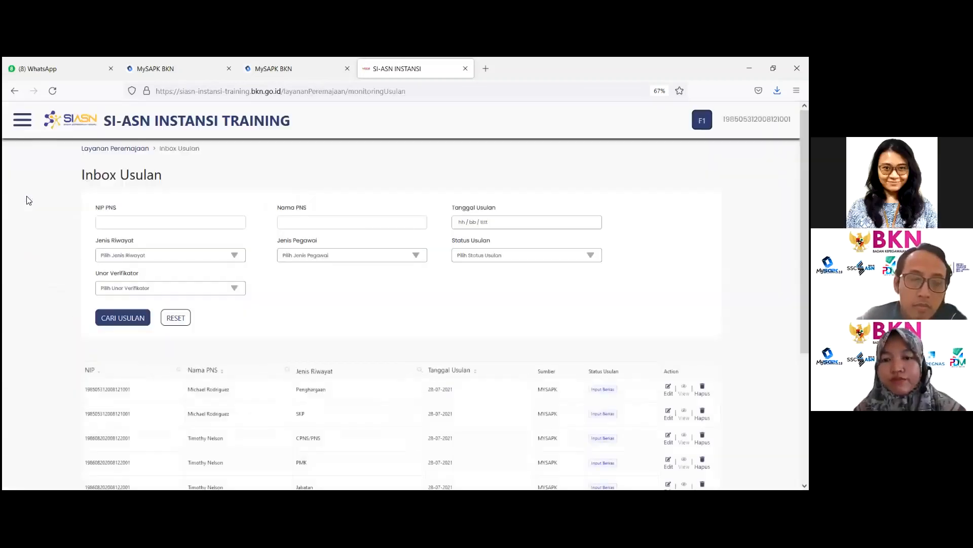
Step: Examine the Unor Verifikator filter options and the list of proposals in Inbox Usulan
{"action": "scroll", "coordinate": [350, 294], "scroll_direction": "down", "scroll_amount": 1}
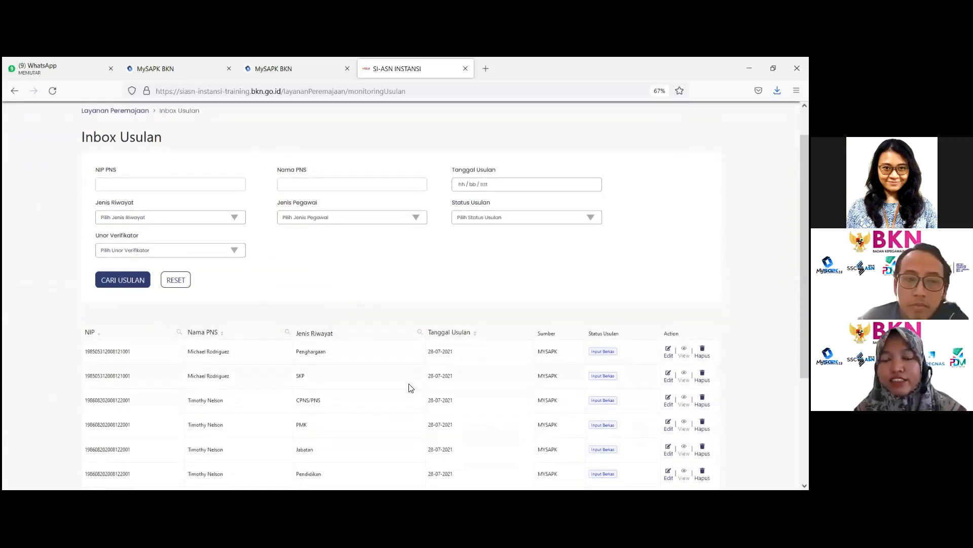
{"action": "left_click", "coordinate": [231, 255]}
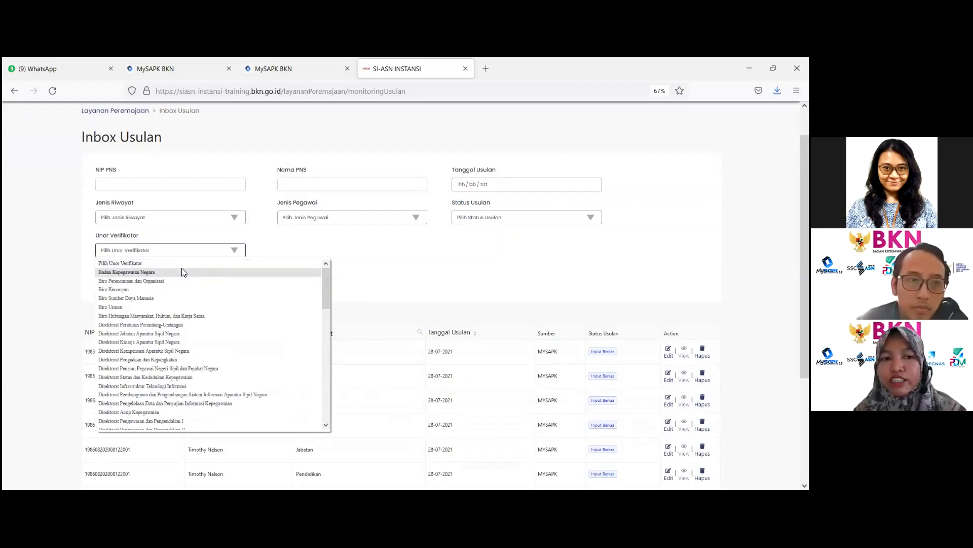
{"action": "left_click", "coordinate": [439, 279]}
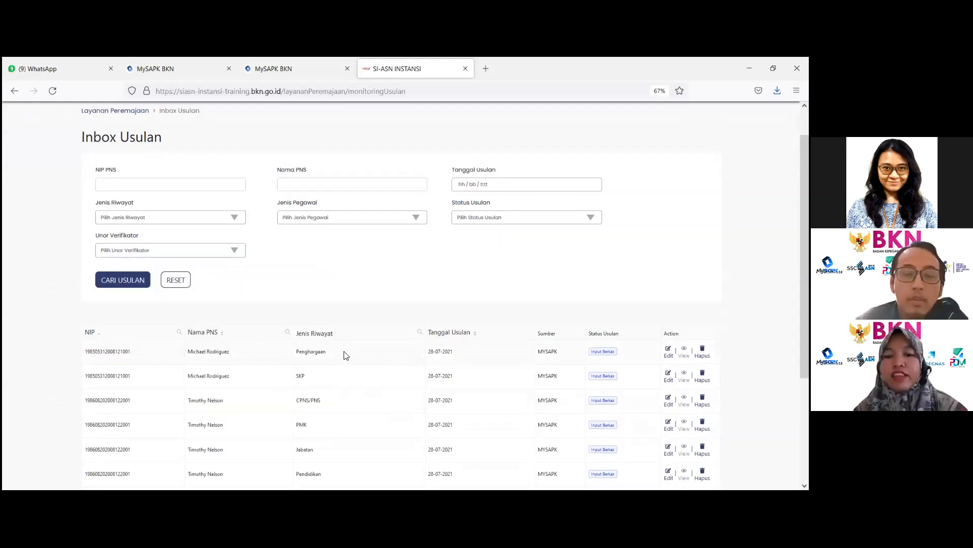
{"action": "scroll", "coordinate": [345, 355], "scroll_direction": "down", "scroll_amount": 1}
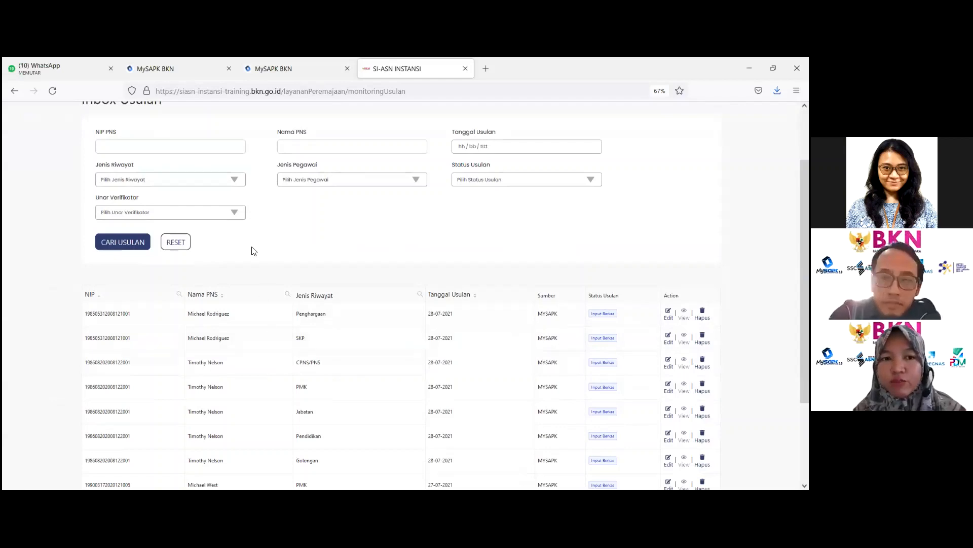
{"action": "left_click", "coordinate": [239, 217]}
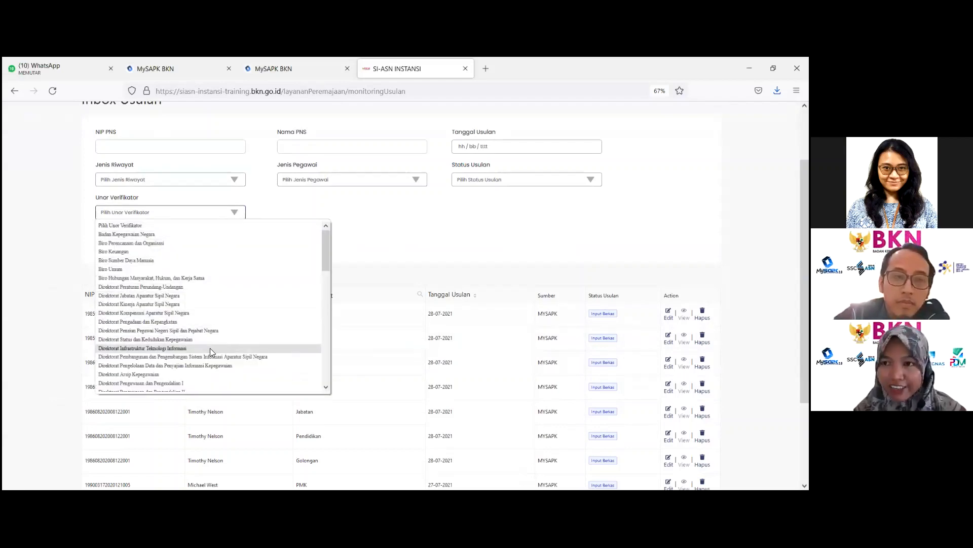
{"action": "left_click", "coordinate": [401, 284]}
{"action": "scroll", "coordinate": [325, 276], "scroll_direction": "down", "scroll_amount": 1}
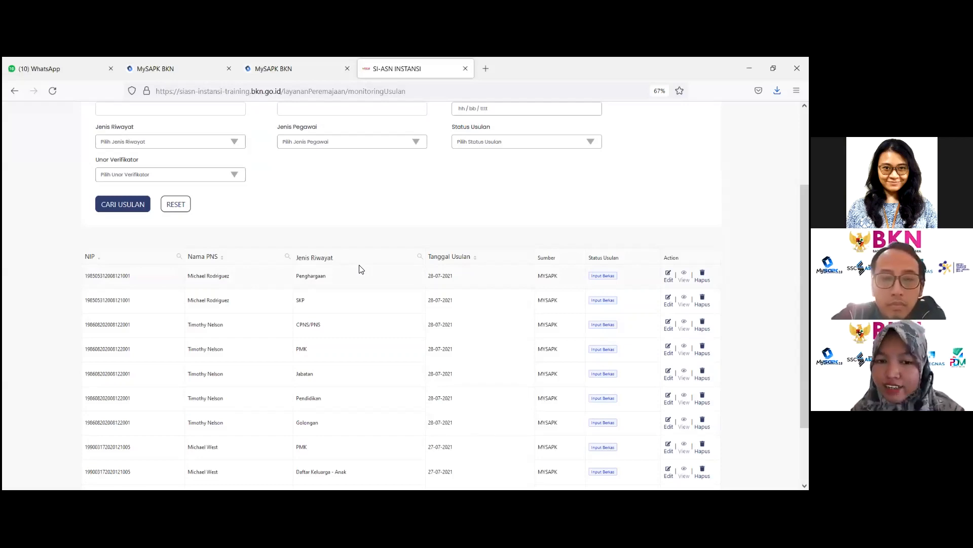
{"action": "scroll", "coordinate": [361, 269], "scroll_direction": "down", "scroll_amount": 3}
{"action": "scroll", "coordinate": [361, 269], "scroll_direction": "up", "scroll_amount": 1}
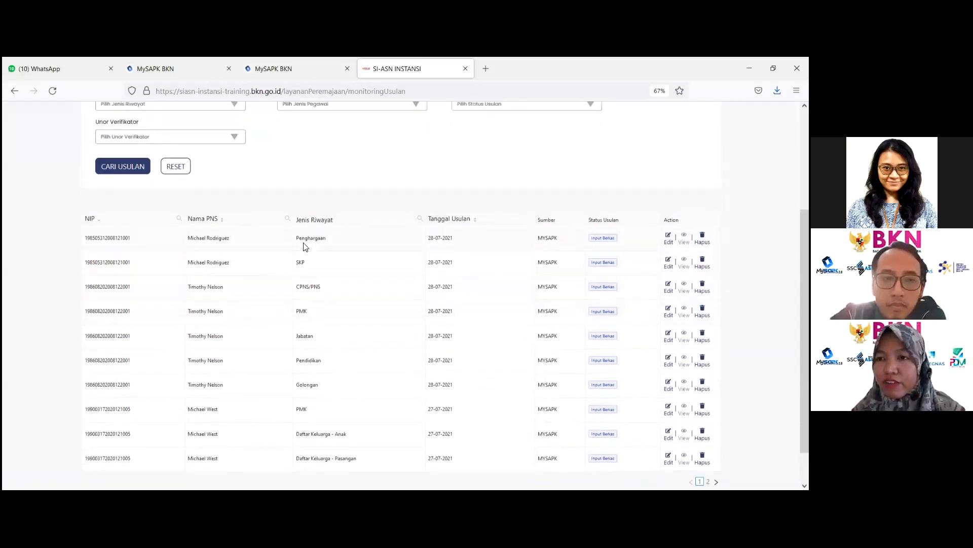
{"action": "scroll", "coordinate": [270, 249], "scroll_direction": "down", "scroll_amount": 1}
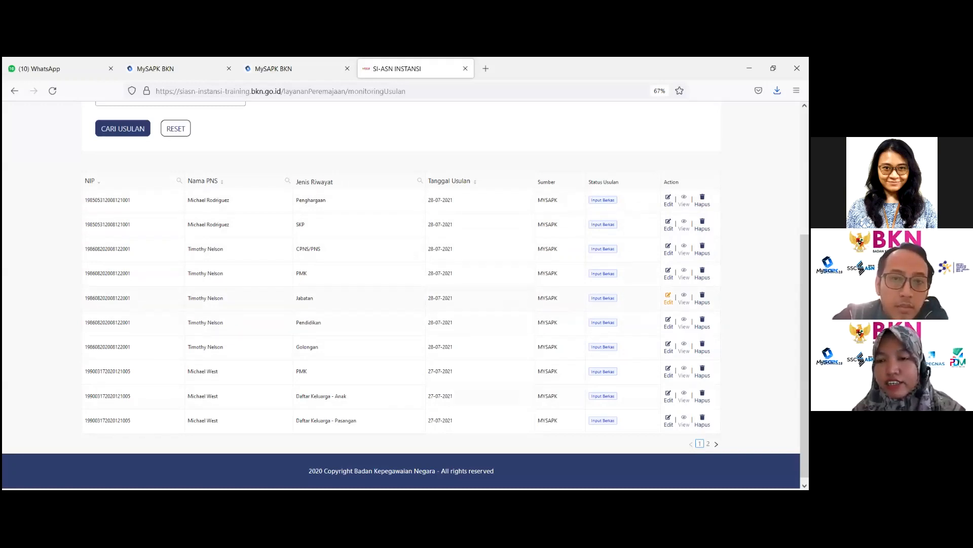
Step: View the details of the Jabatan proposal and close it
{"action": "left_click", "coordinate": [669, 298]}
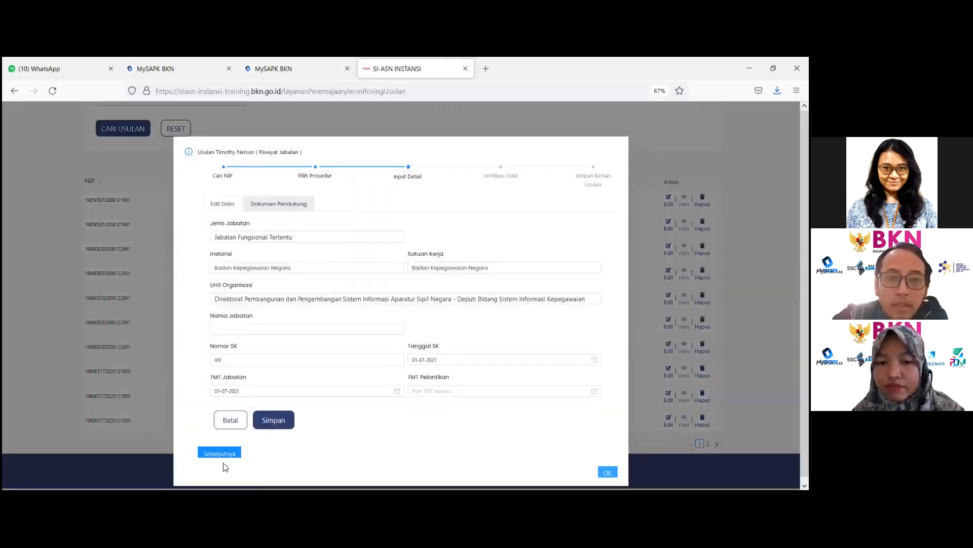
{"action": "left_click", "coordinate": [608, 471]}
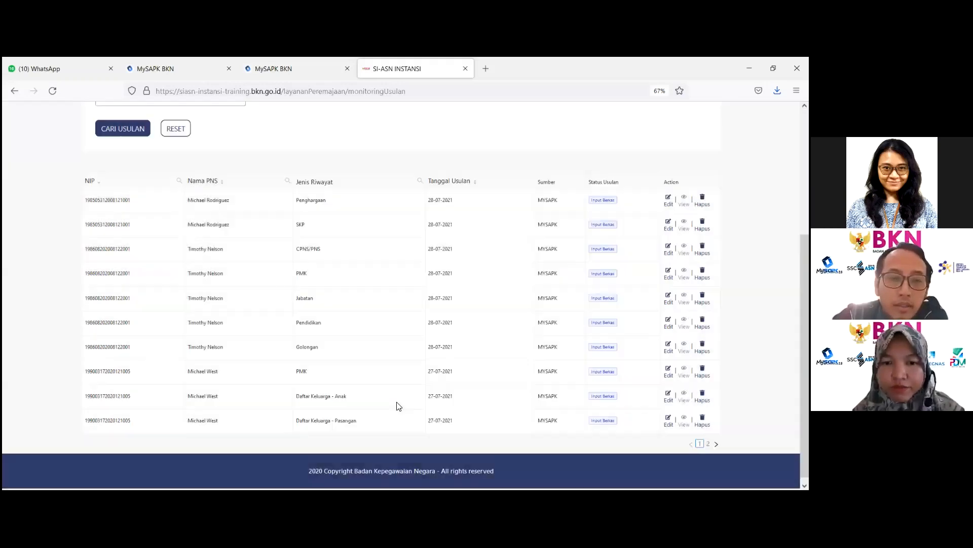
Step: Open the Golongan proposal for editing and preview its supporting document Dok SK KP
{"action": "left_click", "coordinate": [668, 346]}
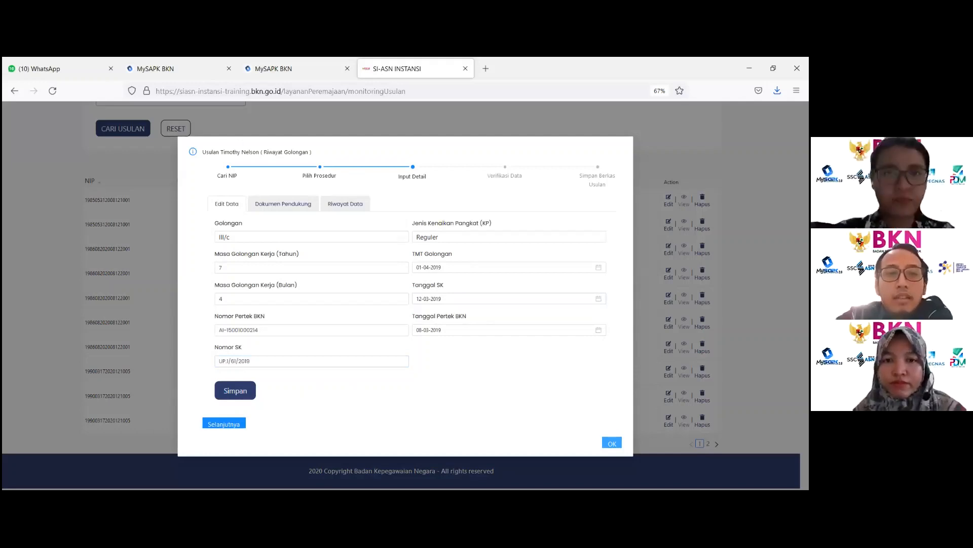
{"action": "left_click", "coordinate": [284, 206]}
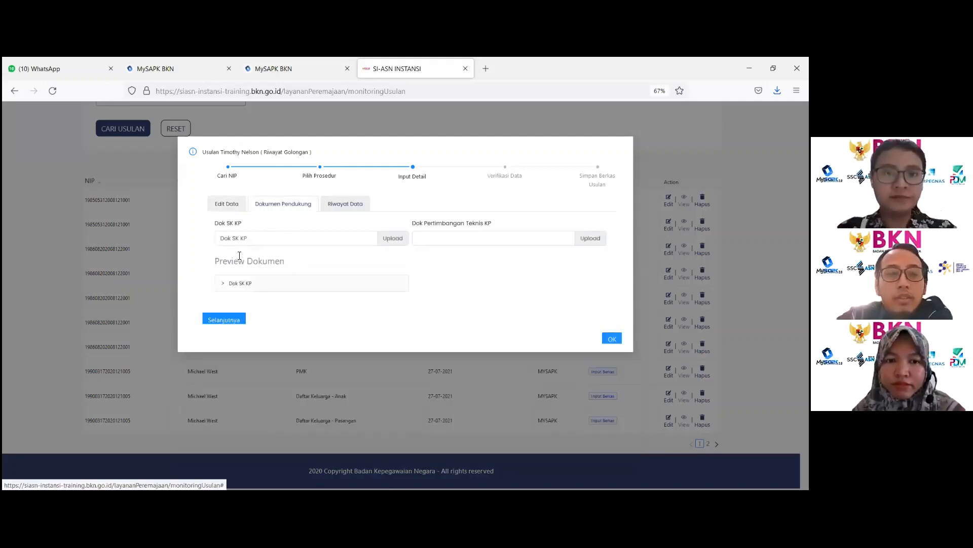
{"action": "left_click", "coordinate": [225, 283]}
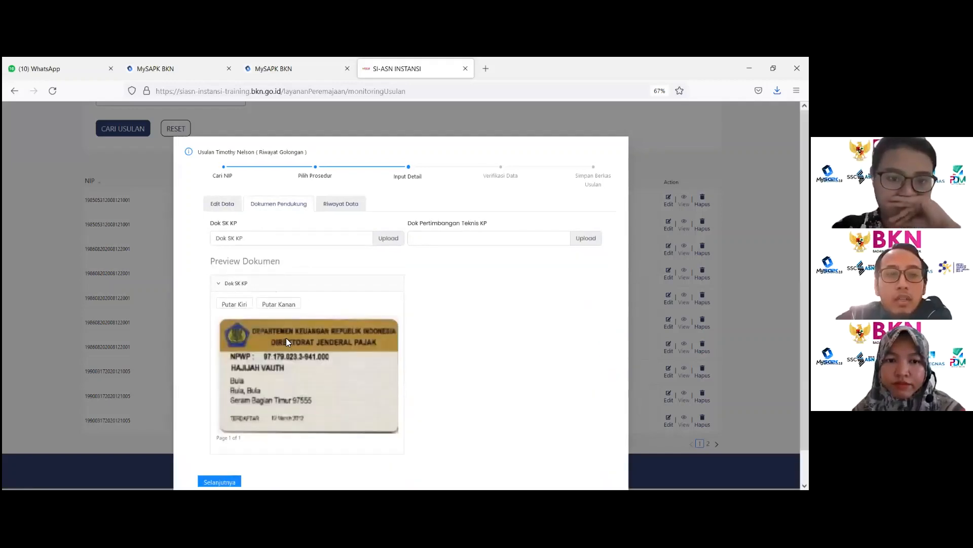
Step: Set Masa Golongan Kerja (Bulan) to 5 in the proposal's data and save the change
{"action": "left_click", "coordinate": [226, 205]}
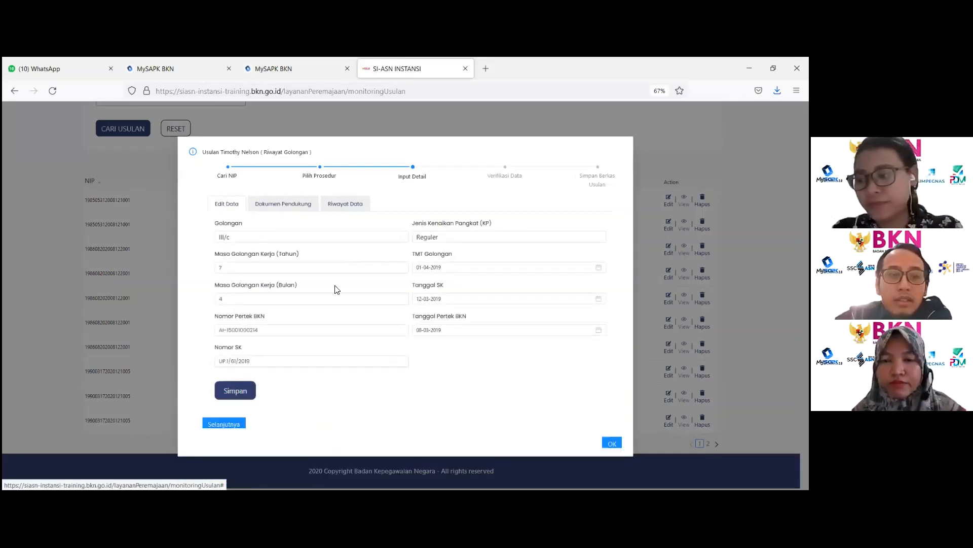
{"action": "left_click", "coordinate": [261, 330]}
{"action": "left_click", "coordinate": [265, 358]}
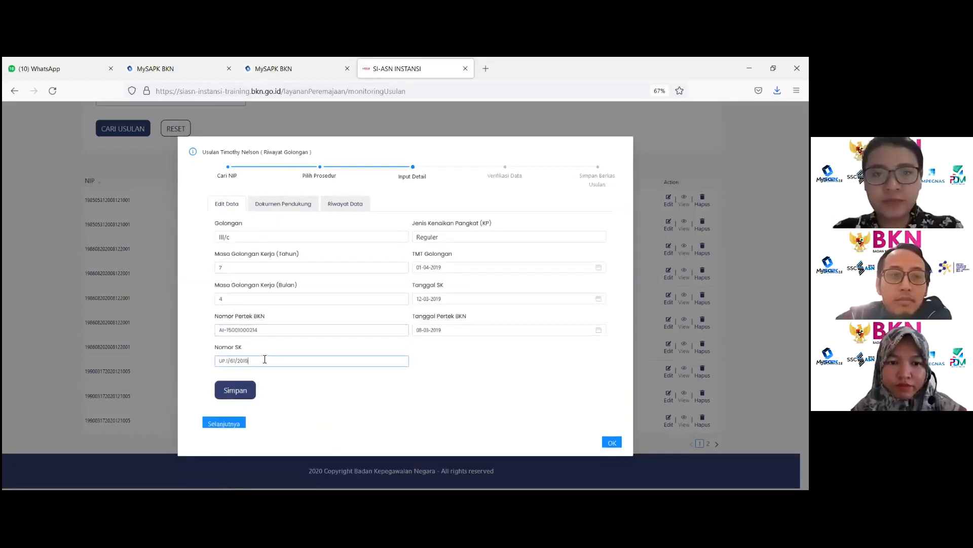
{"action": "left_click", "coordinate": [245, 269]}
{"action": "left_click", "coordinate": [223, 298]}
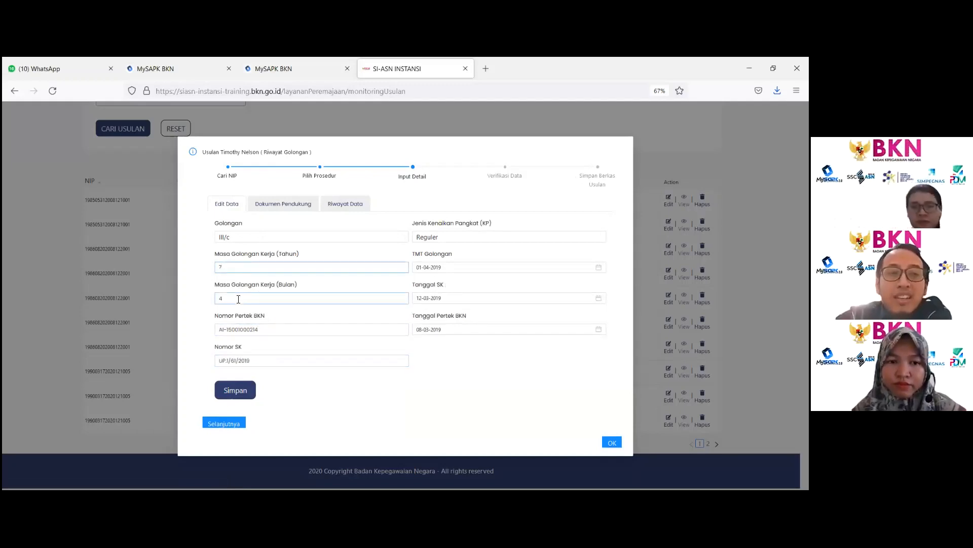
{"action": "type", "text": "5"}
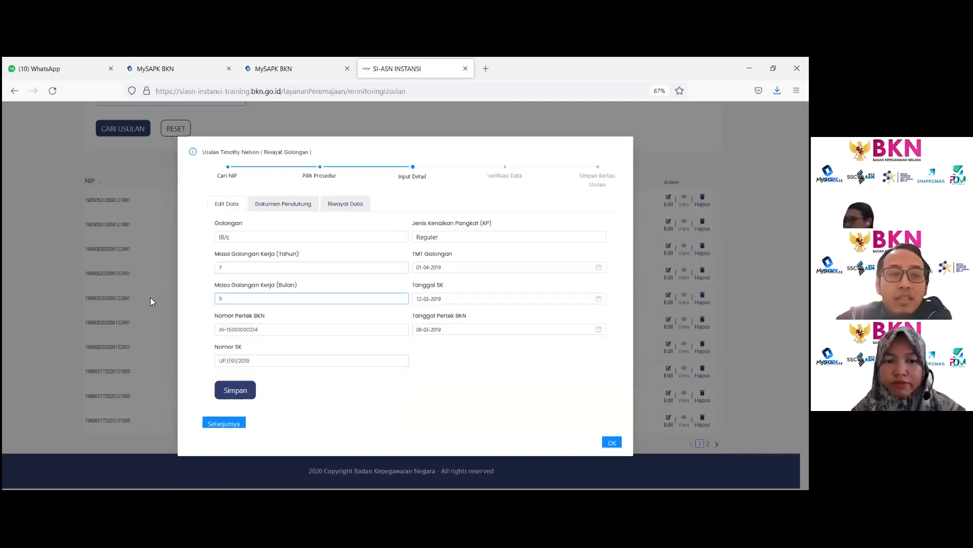
{"action": "left_click", "coordinate": [242, 393]}
{"action": "left_click", "coordinate": [387, 324]}
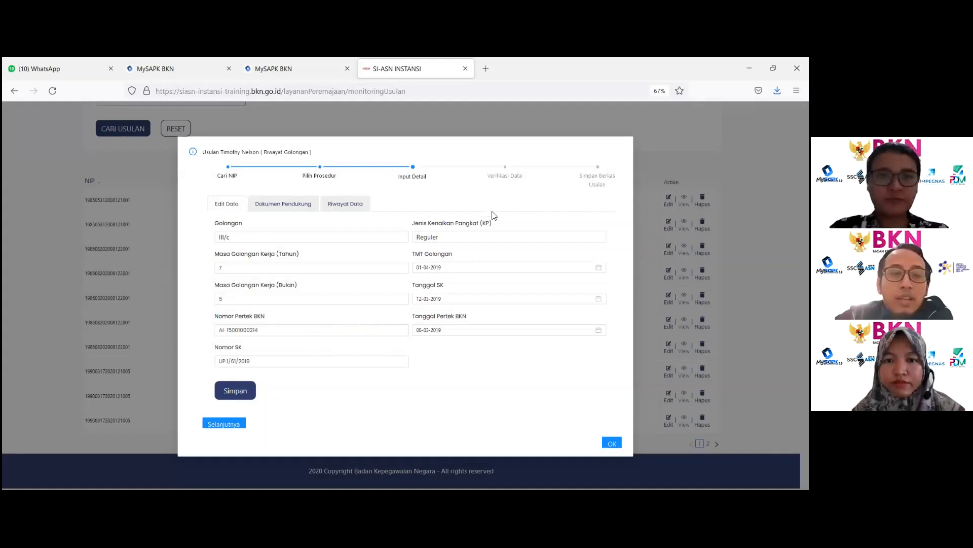
Step: Inspect the Dok SK KP preview by rotating it counterclockwise until upright again, and collapse the preview
{"action": "left_click", "coordinate": [274, 210]}
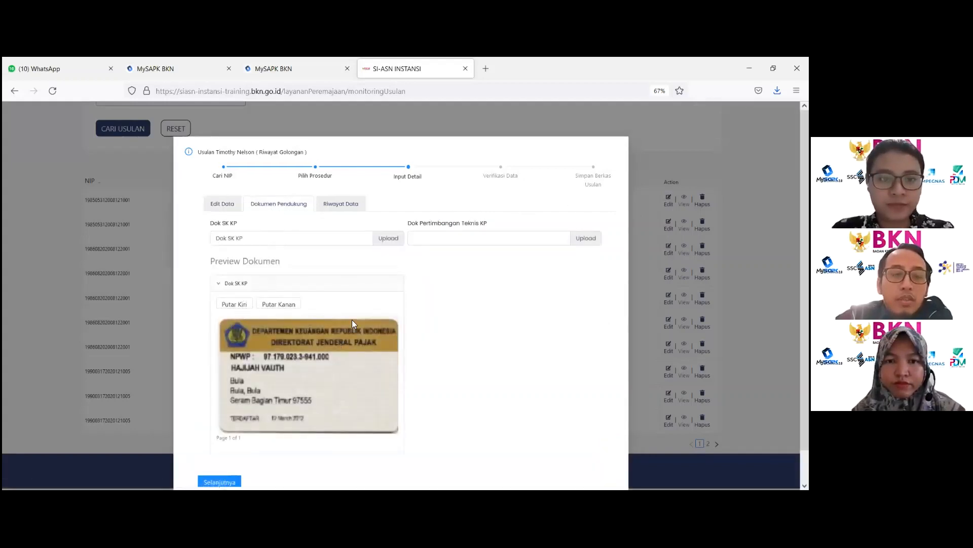
{"action": "left_click", "coordinate": [234, 304]}
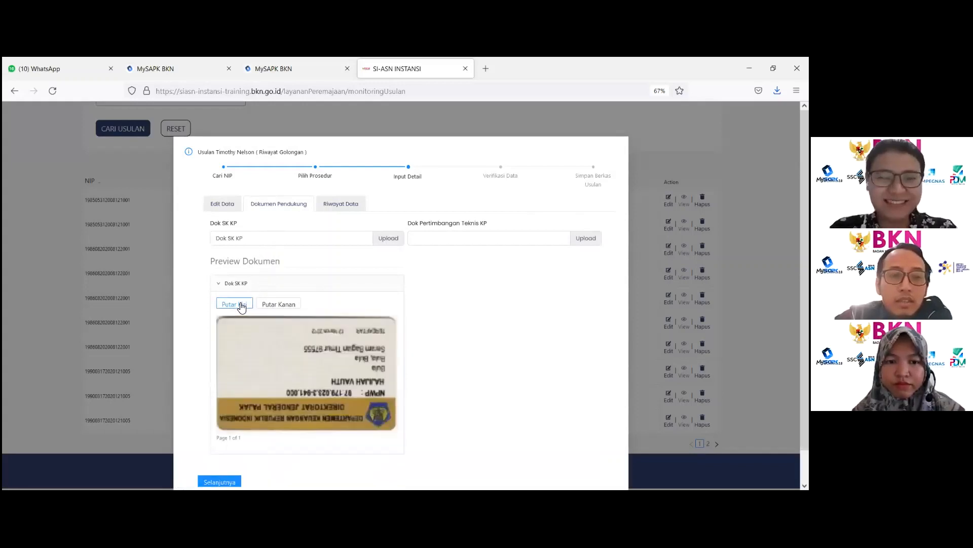
{"action": "left_click", "coordinate": [234, 305]}
{"action": "left_click", "coordinate": [234, 305]}
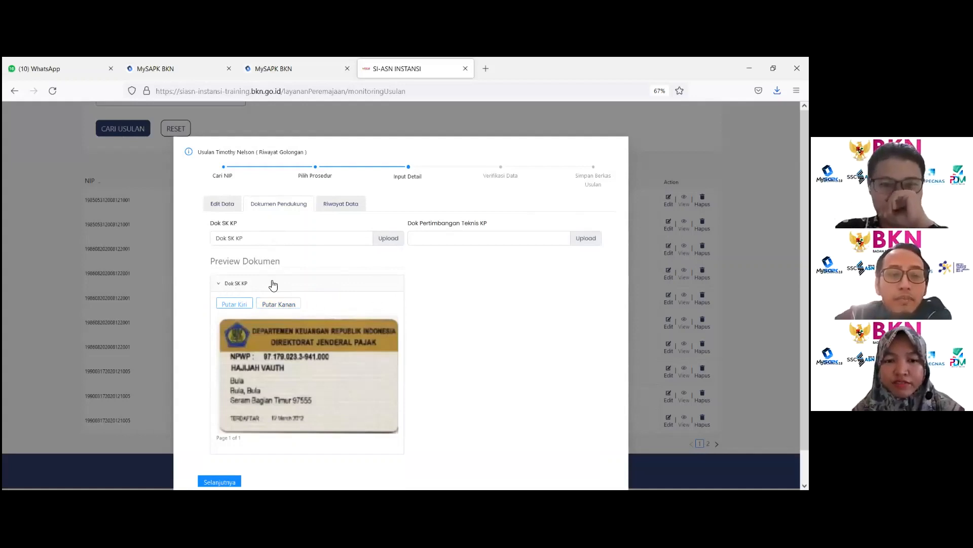
{"action": "left_click", "coordinate": [220, 286]}
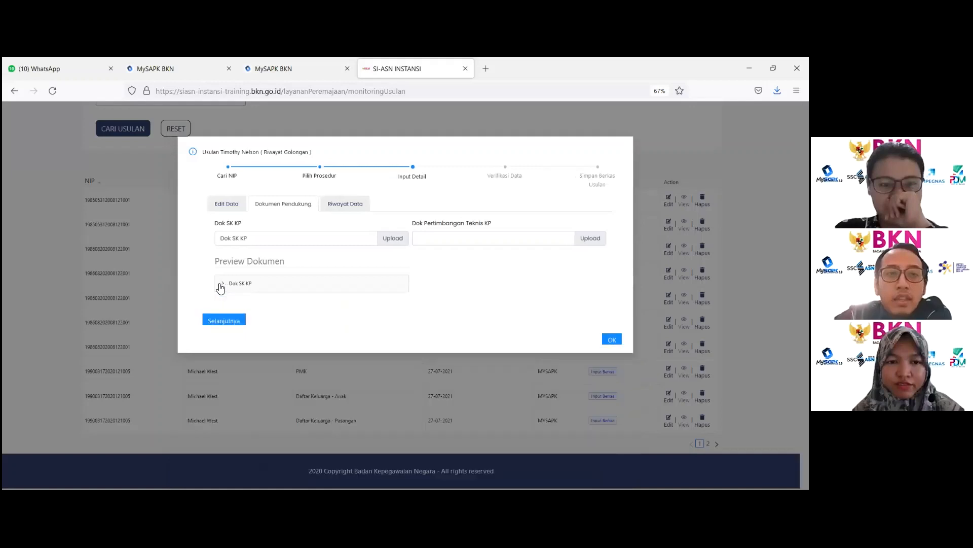
Step: Check the proposal's values in the Verifikasi Data stage and return to Input Detail
{"action": "left_click", "coordinate": [220, 318]}
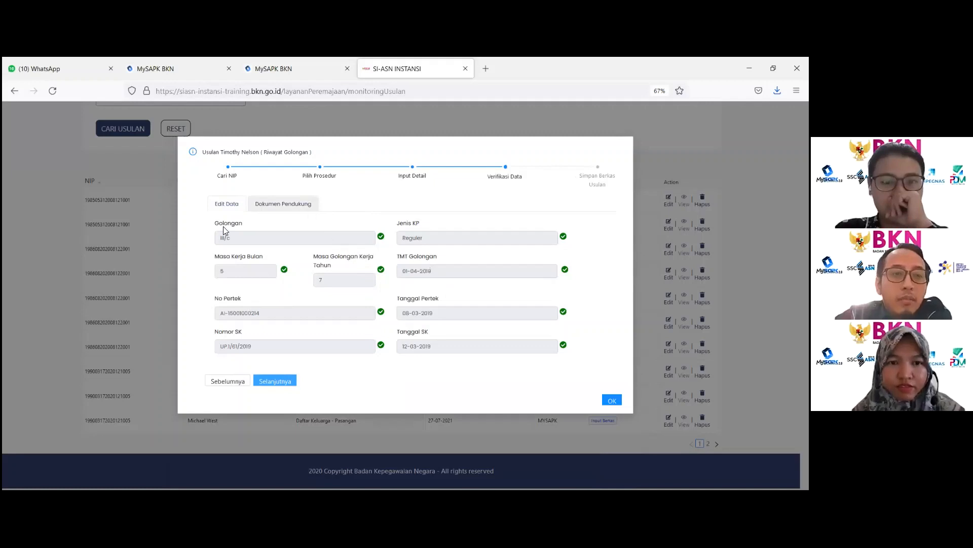
{"action": "left_click", "coordinate": [236, 381]}
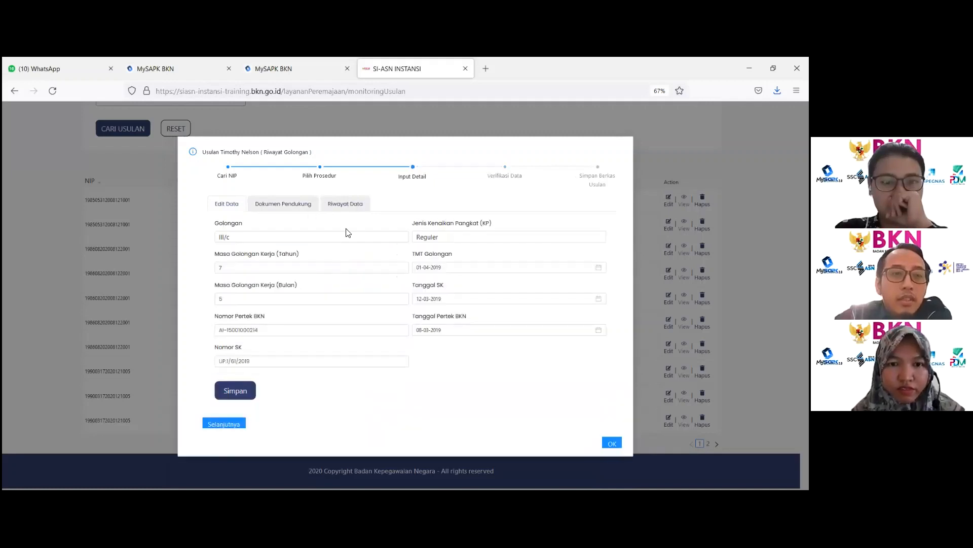
Step: Compare the proposal's Riwayat Data with the Golongan field in its editable data, and close the proposal
{"action": "left_click", "coordinate": [344, 208]}
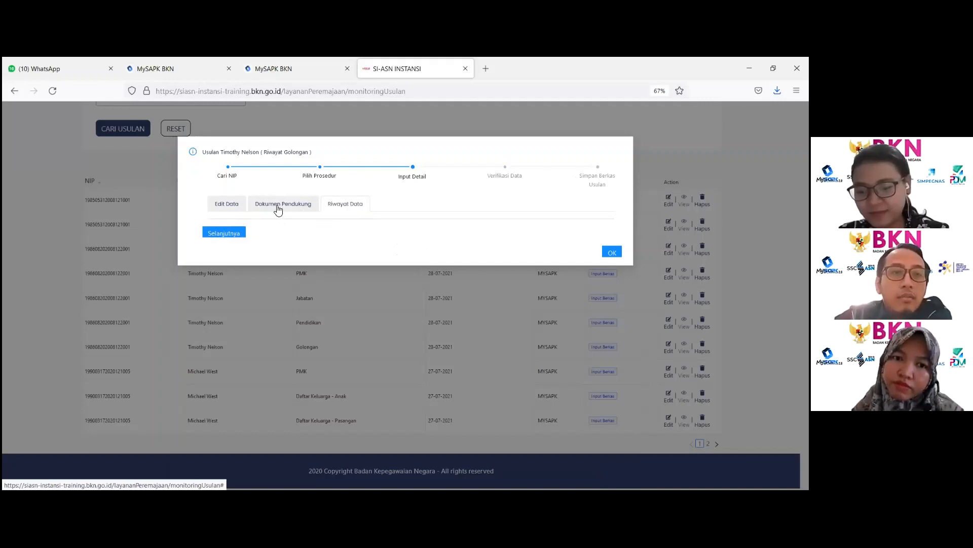
{"action": "left_click", "coordinate": [236, 203]}
{"action": "left_click", "coordinate": [229, 236]}
{"action": "left_click", "coordinate": [193, 283]}
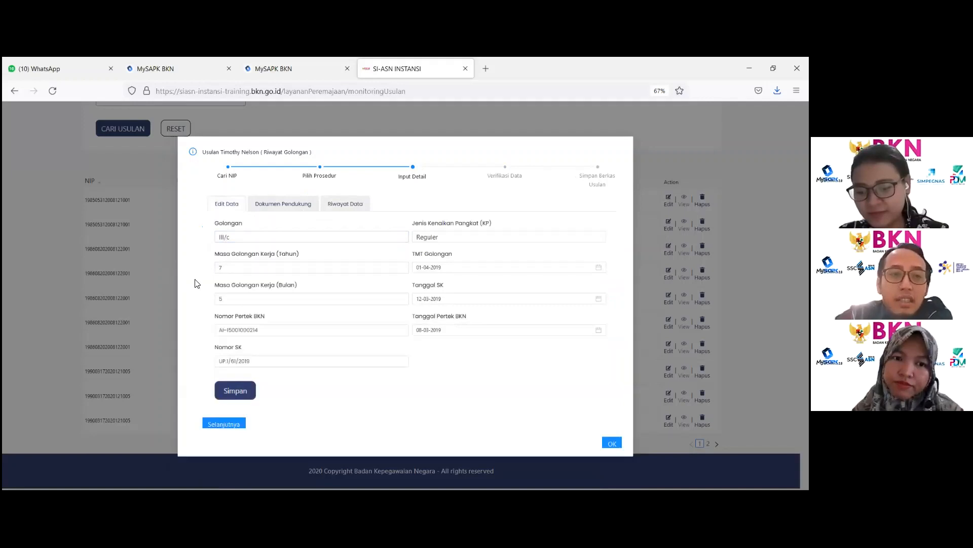
{"action": "left_click", "coordinate": [363, 208]}
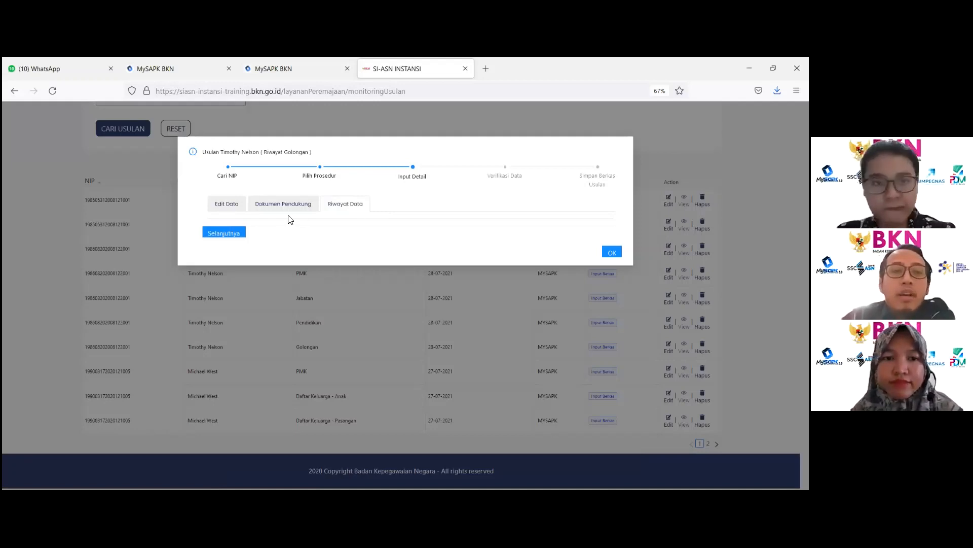
{"action": "left_click", "coordinate": [226, 212]}
{"action": "left_click", "coordinate": [245, 239]}
{"action": "left_click", "coordinate": [246, 239]}
{"action": "left_click", "coordinate": [251, 236]}
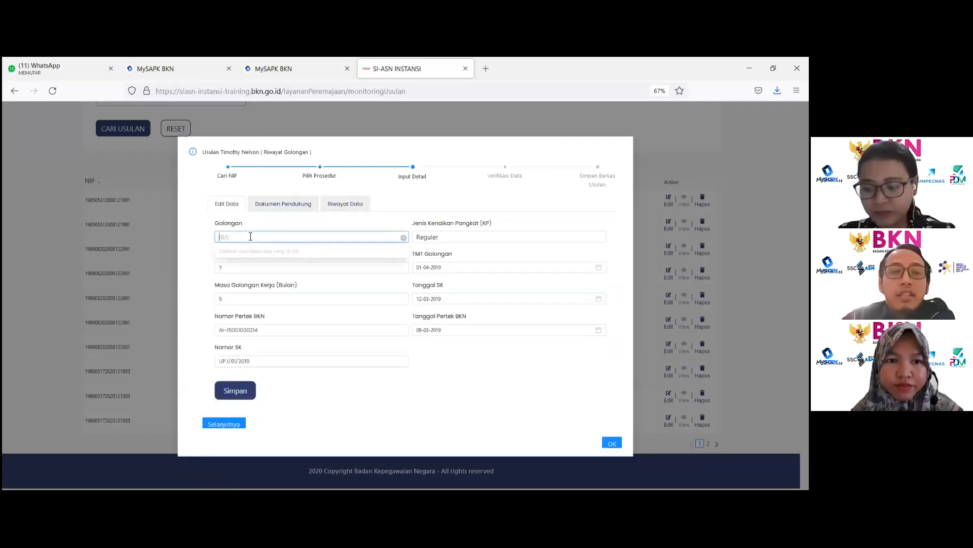
{"action": "left_click", "coordinate": [351, 209]}
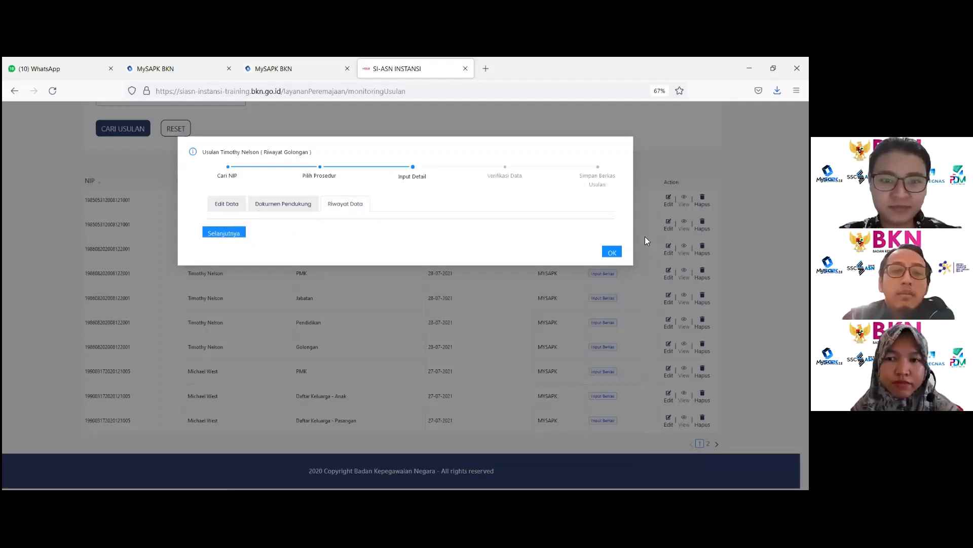
{"action": "left_click", "coordinate": [613, 253]}
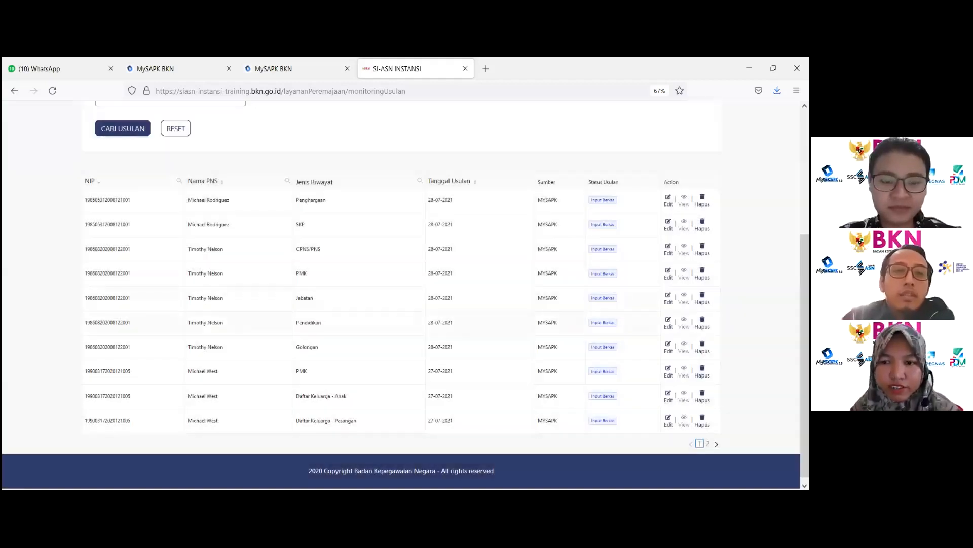
Step: Open the Golongan proposal dated 28-07-2021 for editing and check its Riwayat Data
{"action": "left_click", "coordinate": [669, 348]}
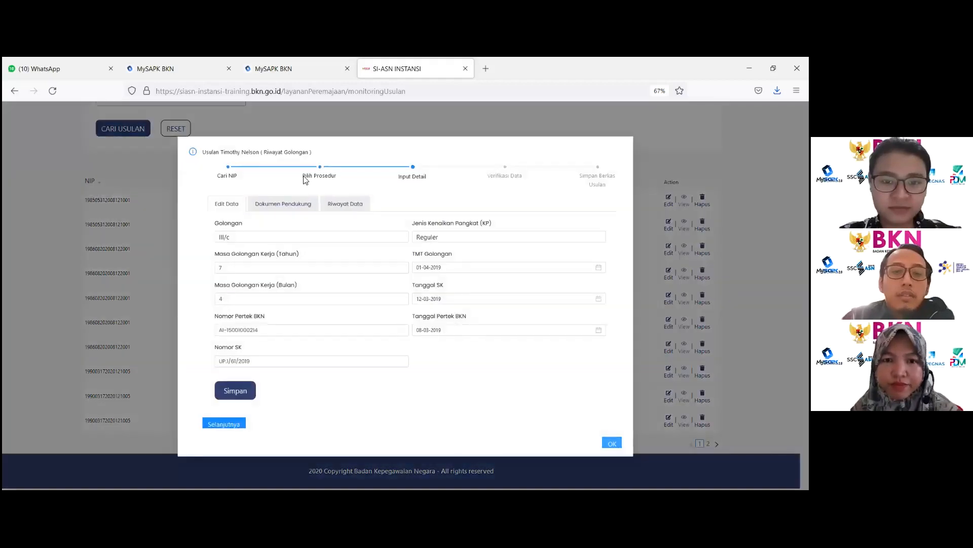
{"action": "left_click", "coordinate": [362, 207]}
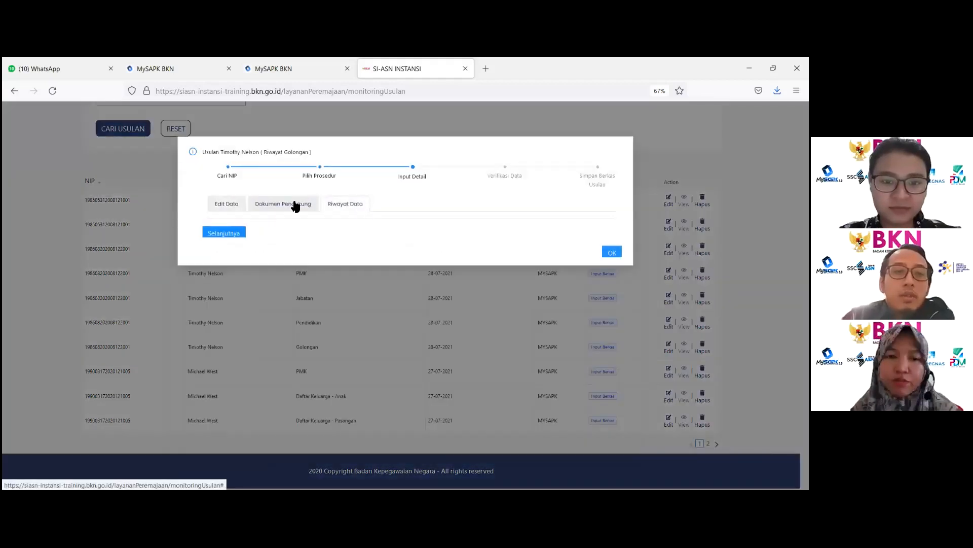
{"action": "left_click", "coordinate": [296, 206]}
{"action": "left_click", "coordinate": [337, 207]}
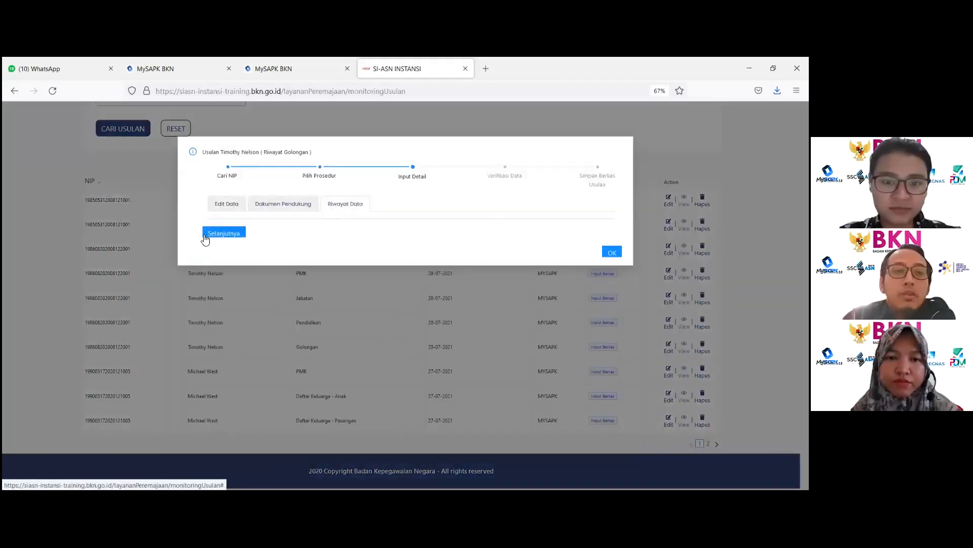
Step: Upload FORMULIR TPB.pdf from the Downloads folder as the proposal's Dok SK KP supporting document
{"action": "left_click", "coordinate": [271, 206]}
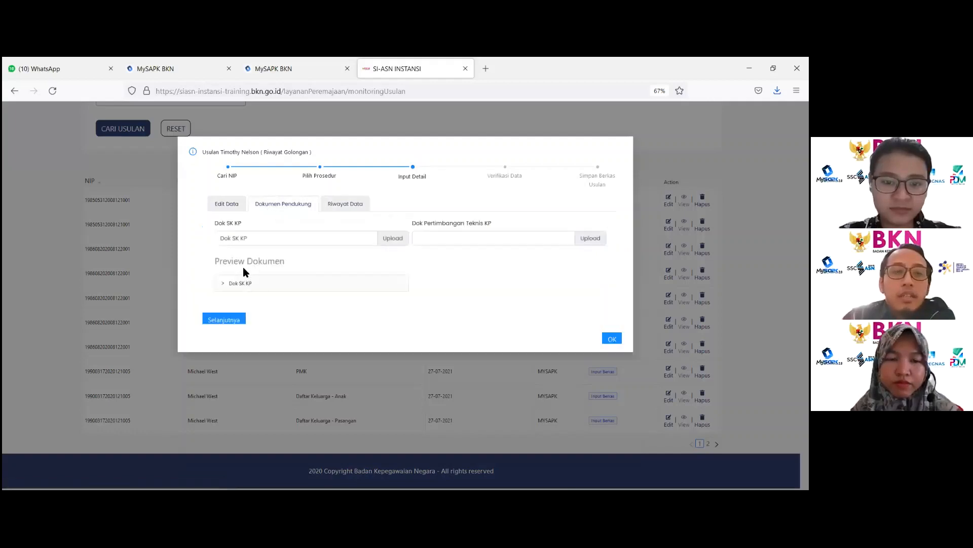
{"action": "left_click", "coordinate": [311, 238]}
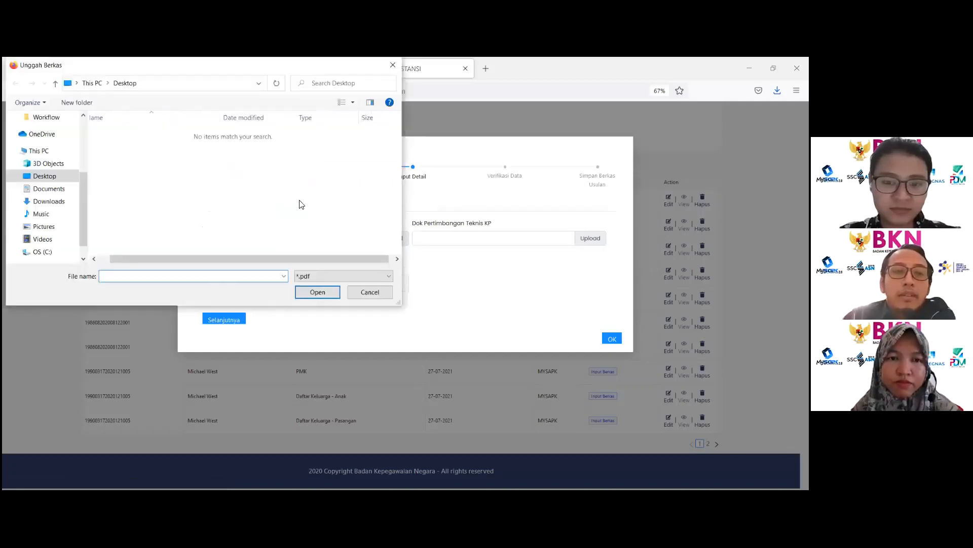
{"action": "left_click", "coordinate": [68, 204]}
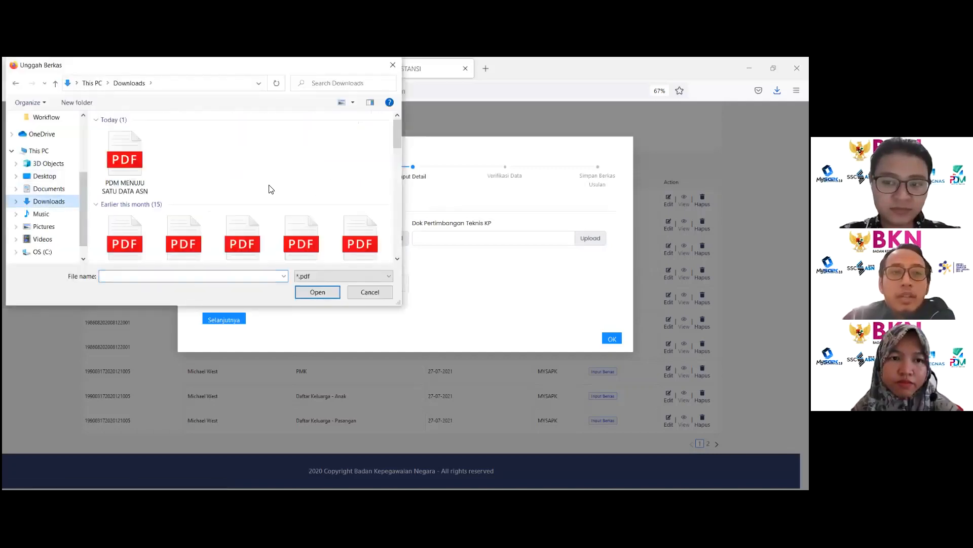
{"action": "scroll", "coordinate": [269, 189], "scroll_direction": "down", "scroll_amount": 3}
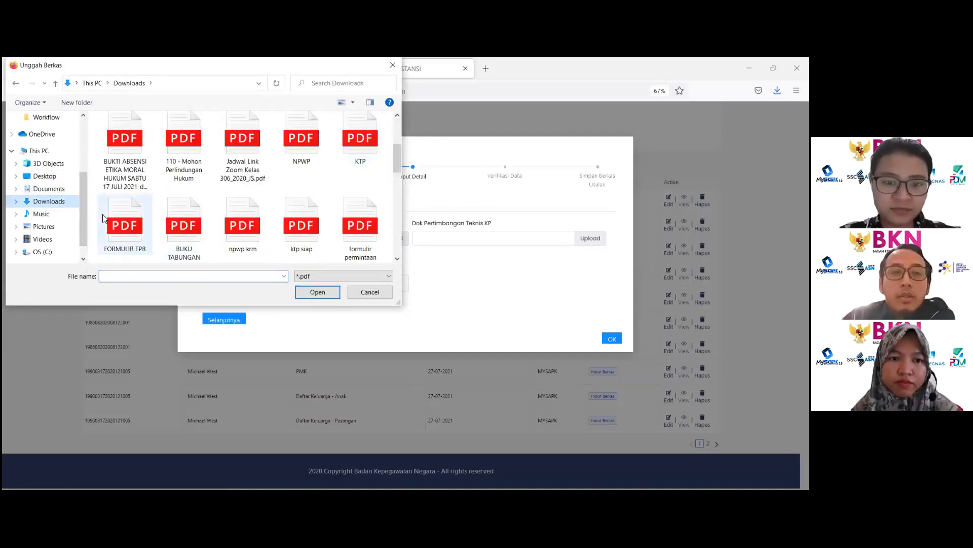
{"action": "left_click", "coordinate": [141, 226]}
{"action": "left_click", "coordinate": [313, 288]}
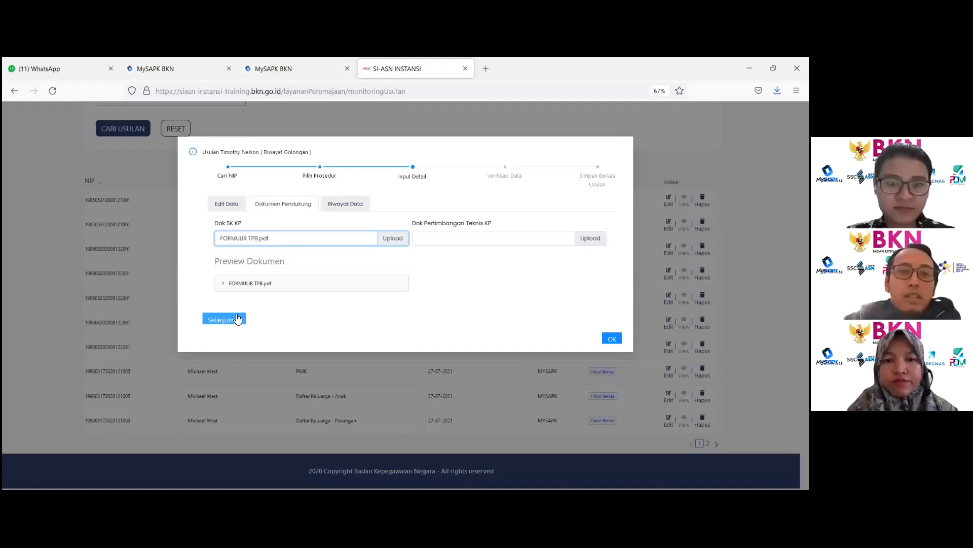
Step: Advance the Golongan proposal to the Verifikasi Data stage and highlight that stage's label
{"action": "left_click", "coordinate": [234, 322]}
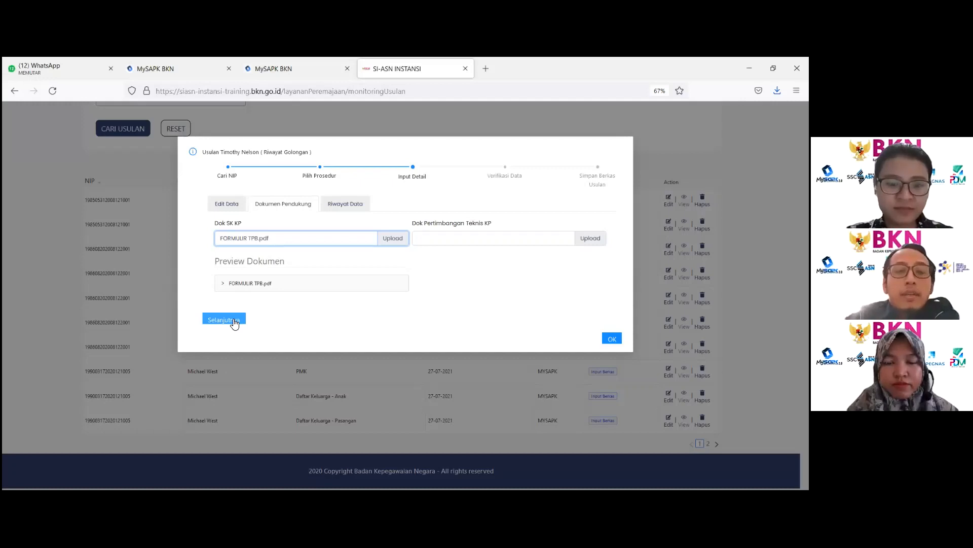
{"action": "left_click", "coordinate": [235, 322]}
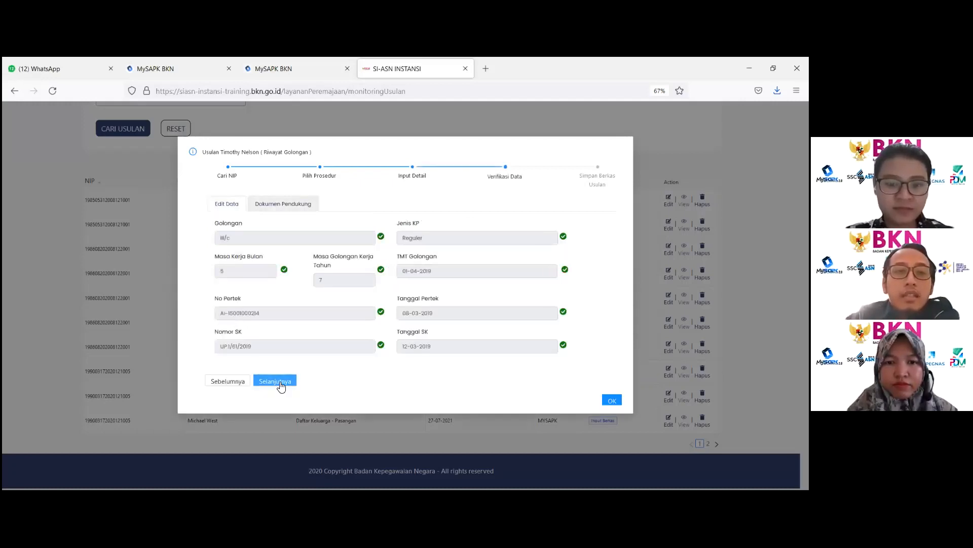
{"action": "left_click_drag", "start_coordinate": [488, 176], "coordinate": [540, 178]}
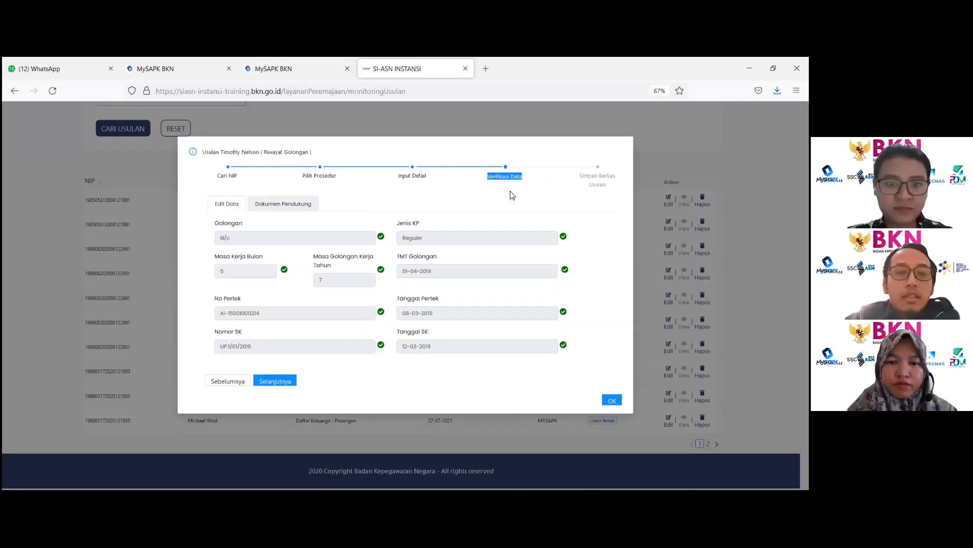
Step: Inspect the Dok SK KP document among the supporting documents in Verifikasi Data, and collapse its preview
{"action": "left_click", "coordinate": [283, 206]}
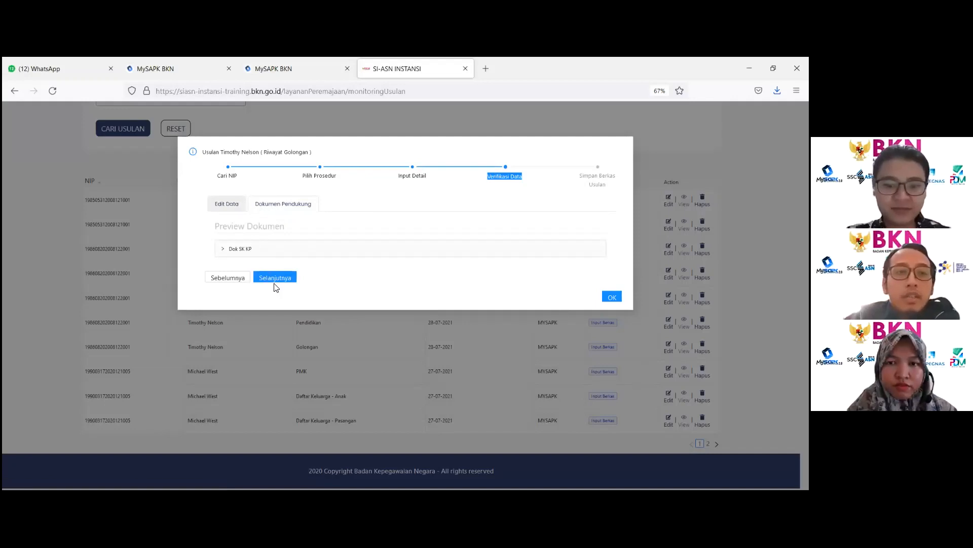
{"action": "left_click", "coordinate": [277, 256]}
{"action": "scroll", "coordinate": [276, 255], "scroll_direction": "down", "scroll_amount": 5}
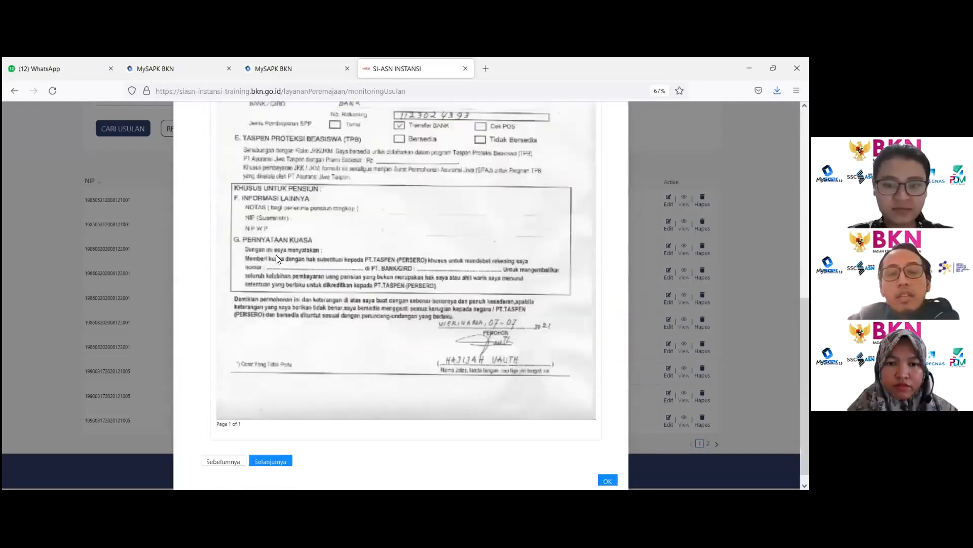
{"action": "scroll", "coordinate": [275, 254], "scroll_direction": "up", "scroll_amount": 5}
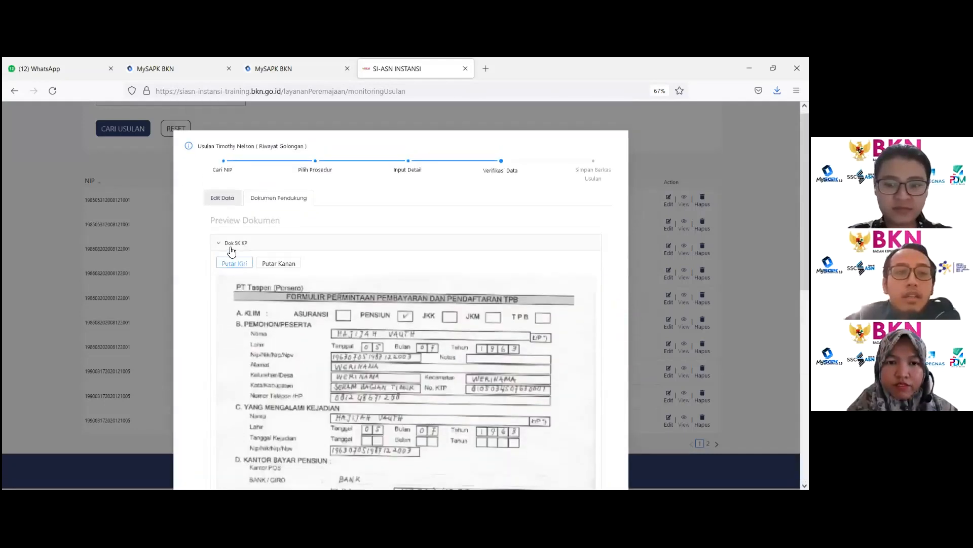
{"action": "left_click", "coordinate": [232, 247]}
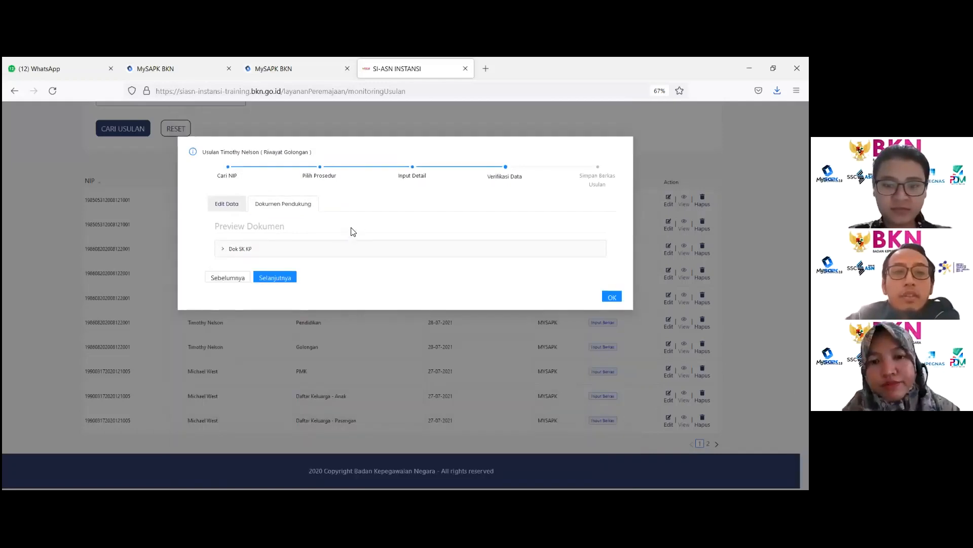
Step: Advance the proposal to Simpan Berkas Usulan and set its recommendation to Tolak
{"action": "left_click", "coordinate": [284, 278]}
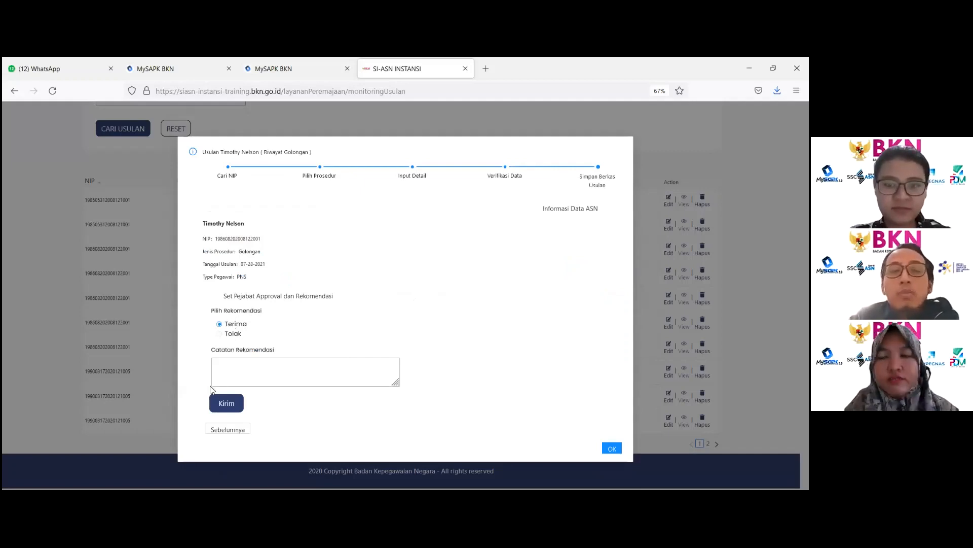
{"action": "left_click", "coordinate": [220, 334]}
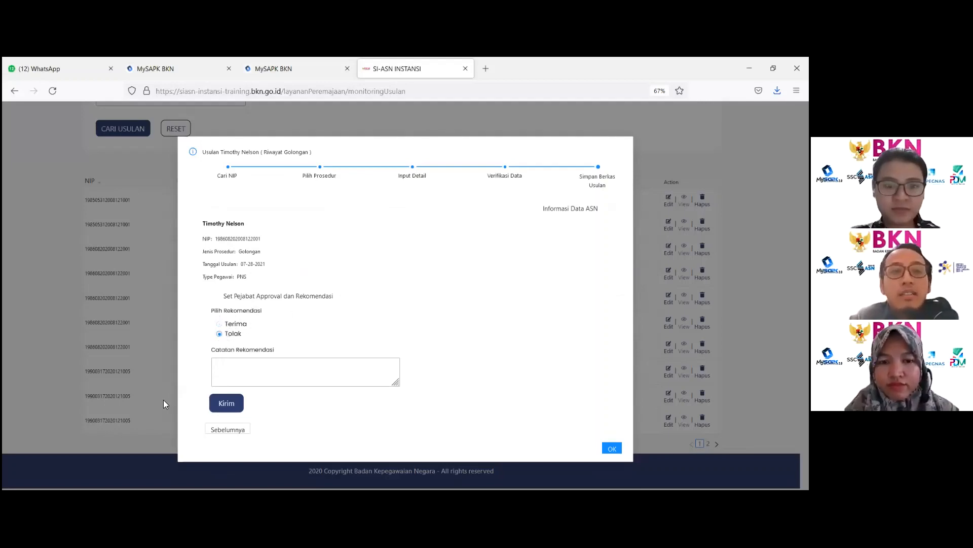
{"action": "left_click", "coordinate": [233, 326]}
{"action": "left_click", "coordinate": [234, 334]}
{"action": "left_click", "coordinate": [233, 326]}
{"action": "left_click", "coordinate": [235, 334]}
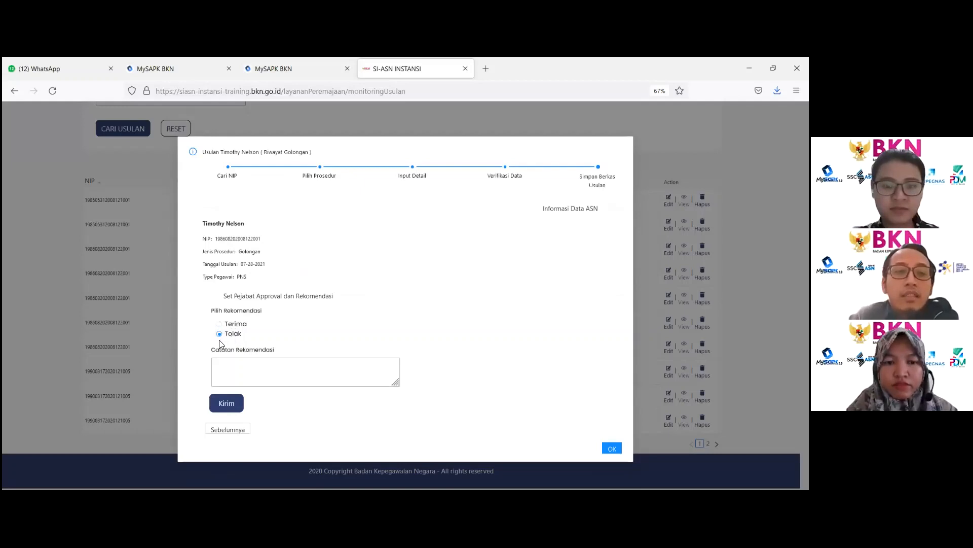
Step: Enter "SK Jabatan tidak sesuai" as the Catatan Rekomendasi, then send the recommendation and confirm saving it
{"action": "left_click", "coordinate": [227, 361]}
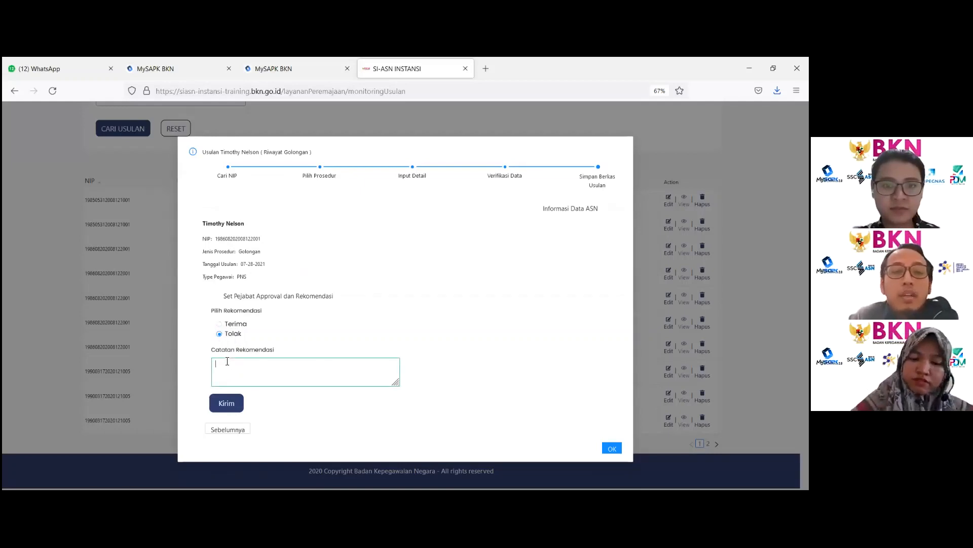
{"action": "type", "text": "Belum"}
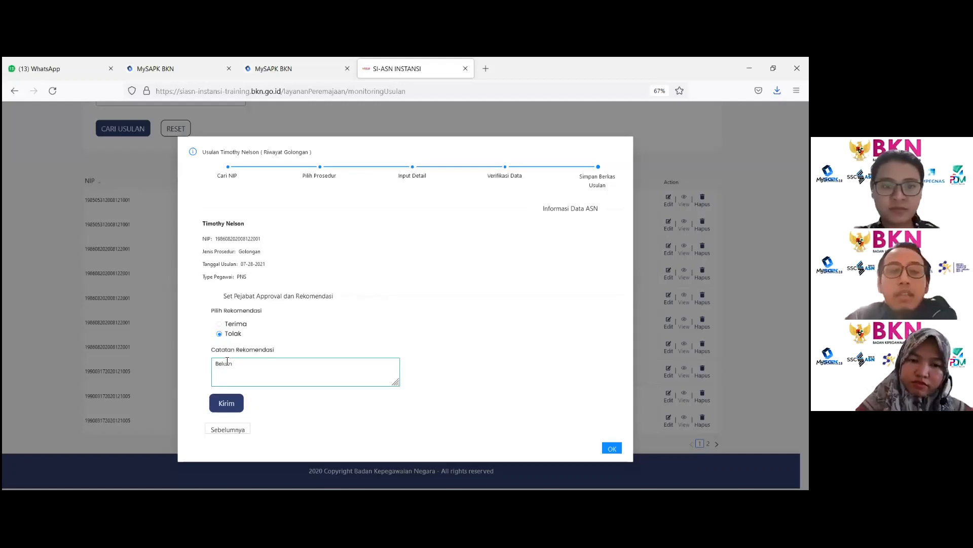
{"action": "key", "text": "ctrl+BackSpace"}
{"action": "type", "text": "SK Ja"}
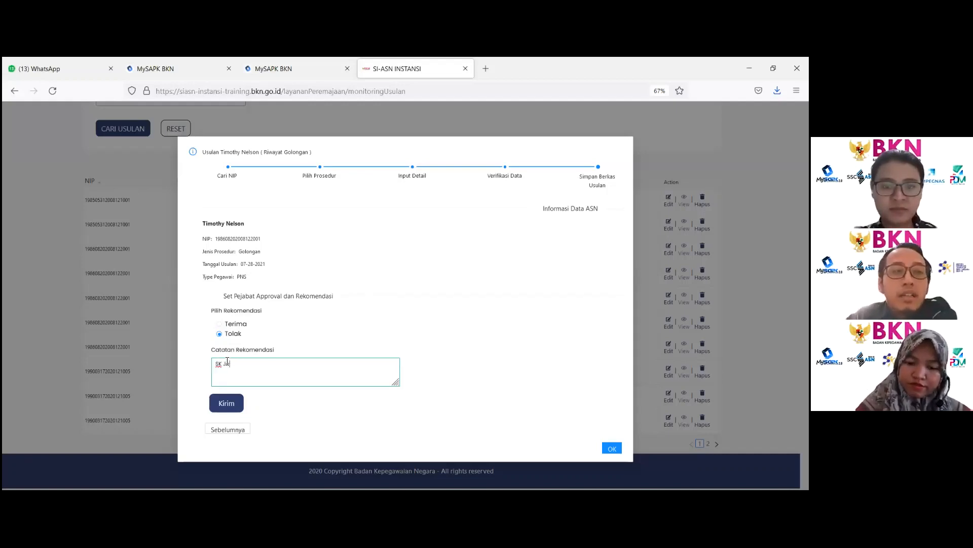
{"action": "type", "text": "batan tidak "}
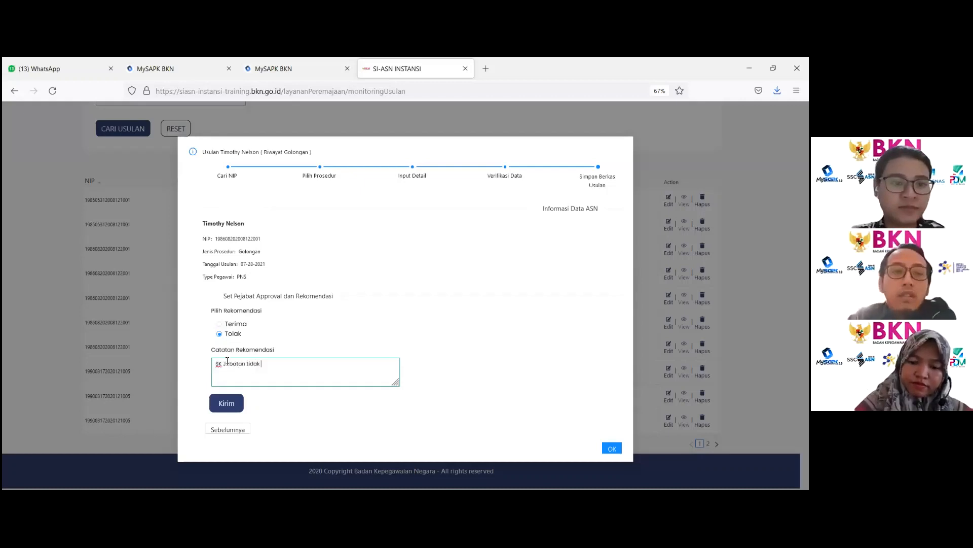
{"action": "type", "text": "sesuai"}
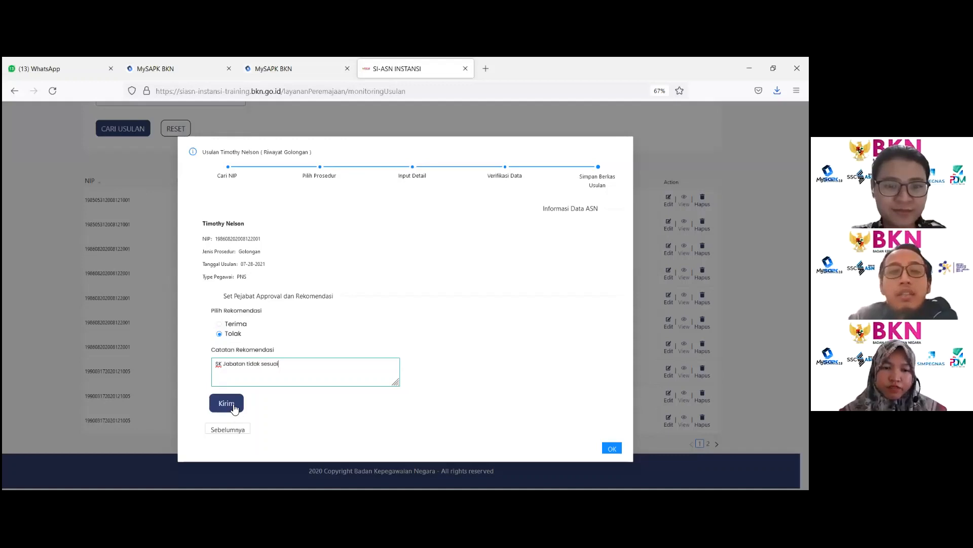
{"action": "left_click", "coordinate": [233, 407]}
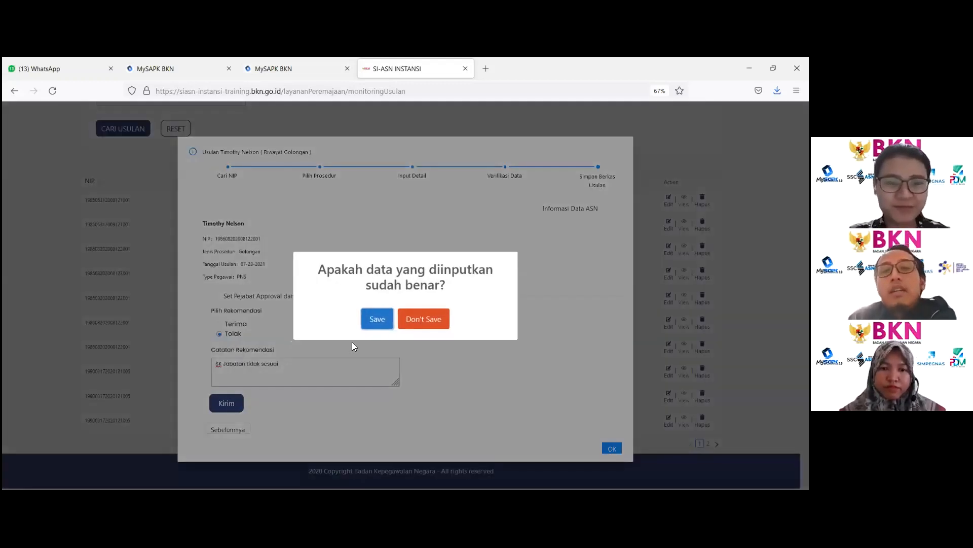
{"action": "left_click", "coordinate": [377, 318]}
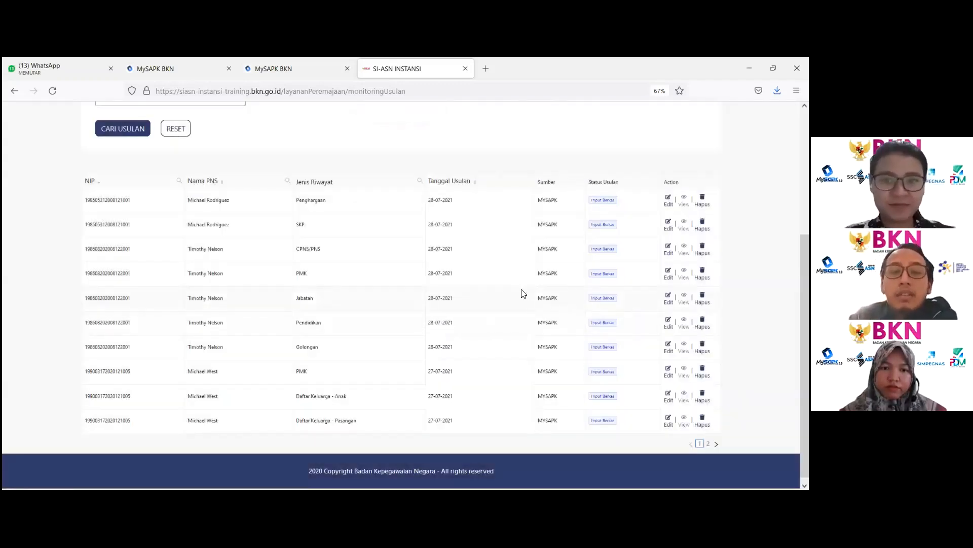
Step: Open the Teken Usul page of Layanan Peremajaan
{"action": "scroll", "coordinate": [405, 309], "scroll_direction": "up", "scroll_amount": 3}
{"action": "scroll", "coordinate": [203, 218], "scroll_direction": "up", "scroll_amount": 1}
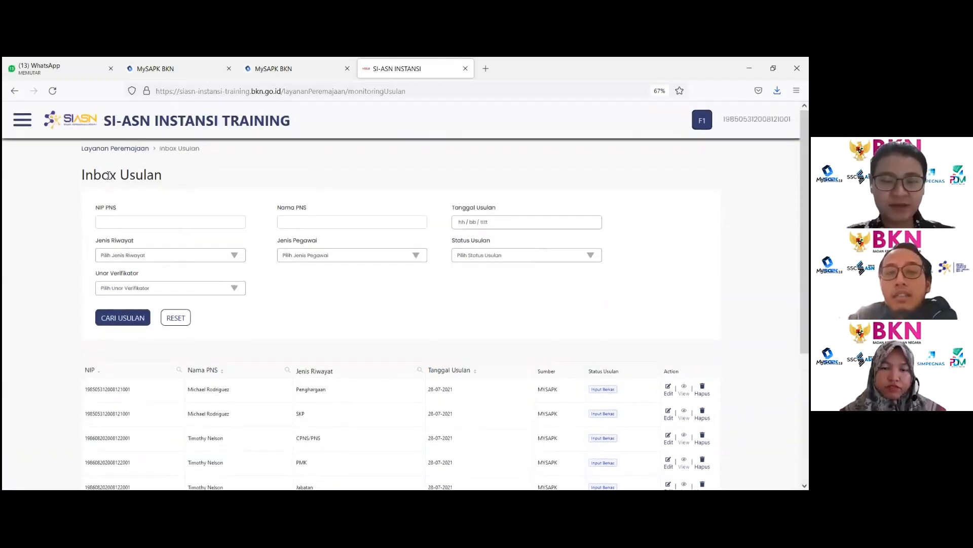
{"action": "left_click", "coordinate": [22, 121]}
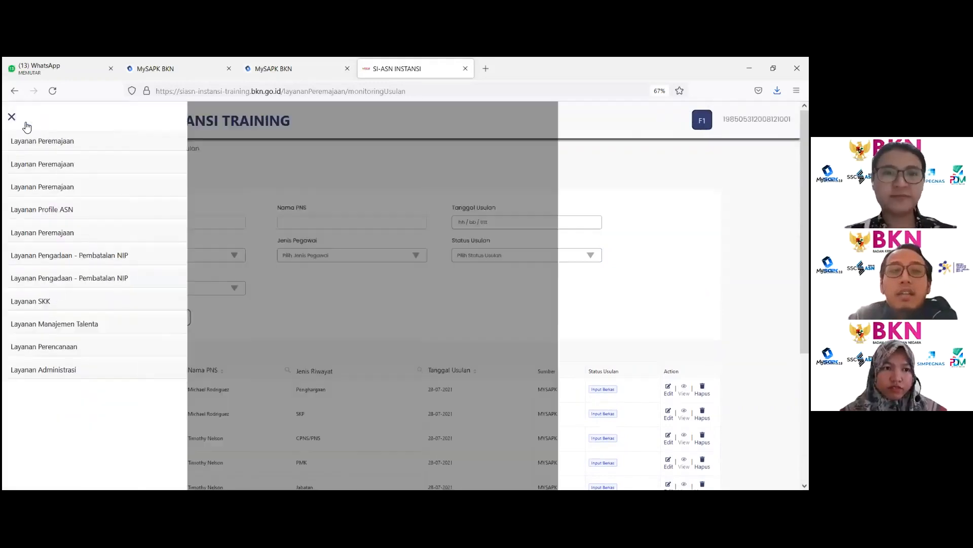
{"action": "left_click", "coordinate": [40, 172]}
{"action": "left_click", "coordinate": [39, 171]}
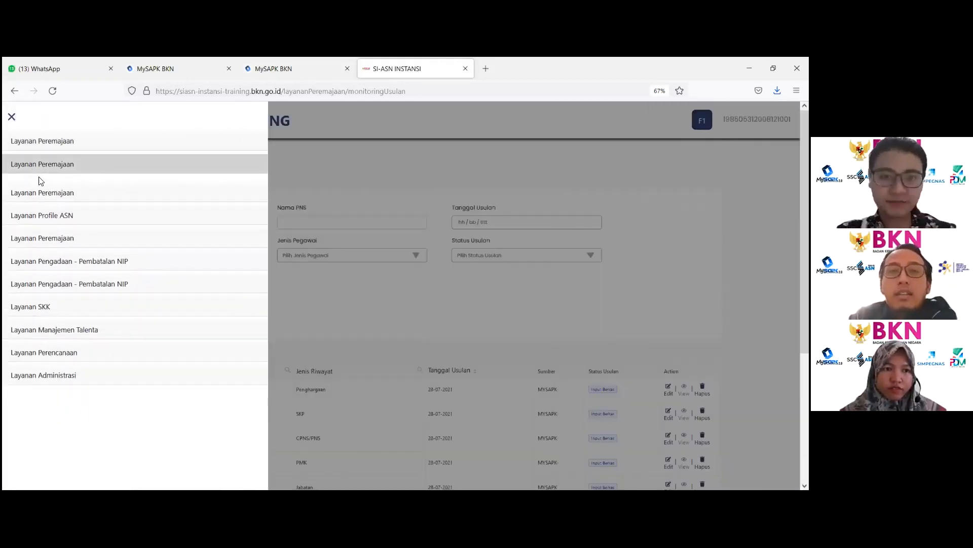
{"action": "left_click", "coordinate": [37, 193]}
{"action": "left_click", "coordinate": [33, 268]}
{"action": "left_click", "coordinate": [28, 273]}
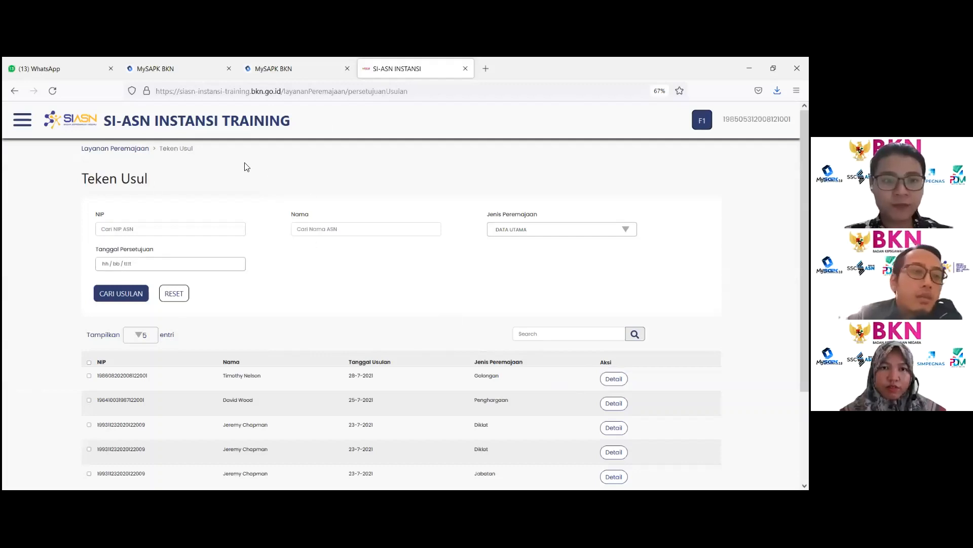
Step: Compare the Layanan Peremajaan group containing Input Usul and Inbox Penetapan with the group containing Teken Usul and Inbox Teken Usul
{"action": "left_click", "coordinate": [23, 122]}
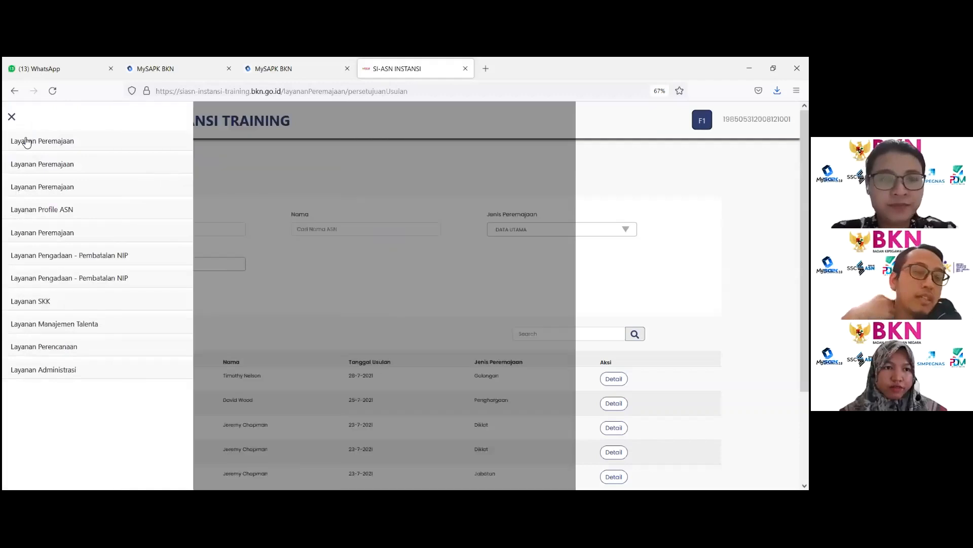
{"action": "left_click", "coordinate": [45, 238]}
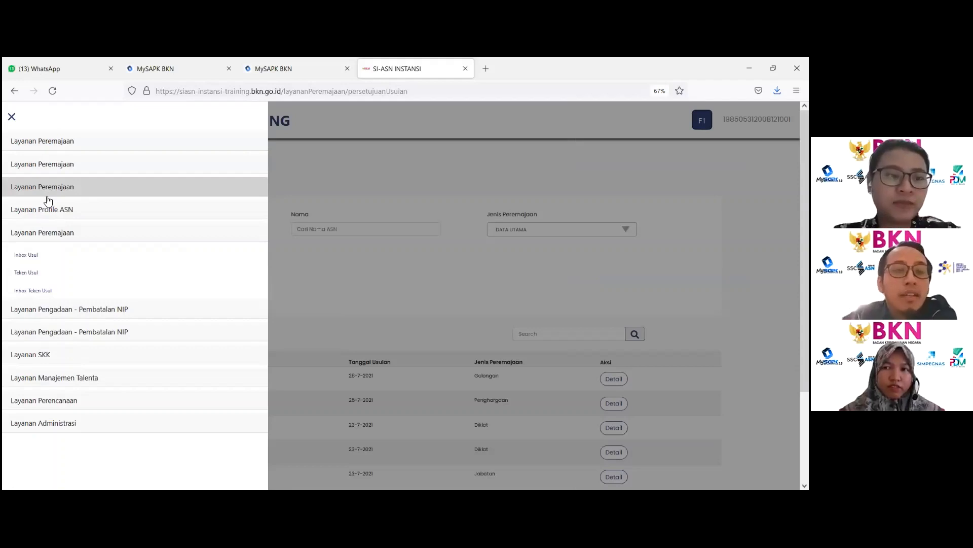
{"action": "left_click", "coordinate": [82, 147]}
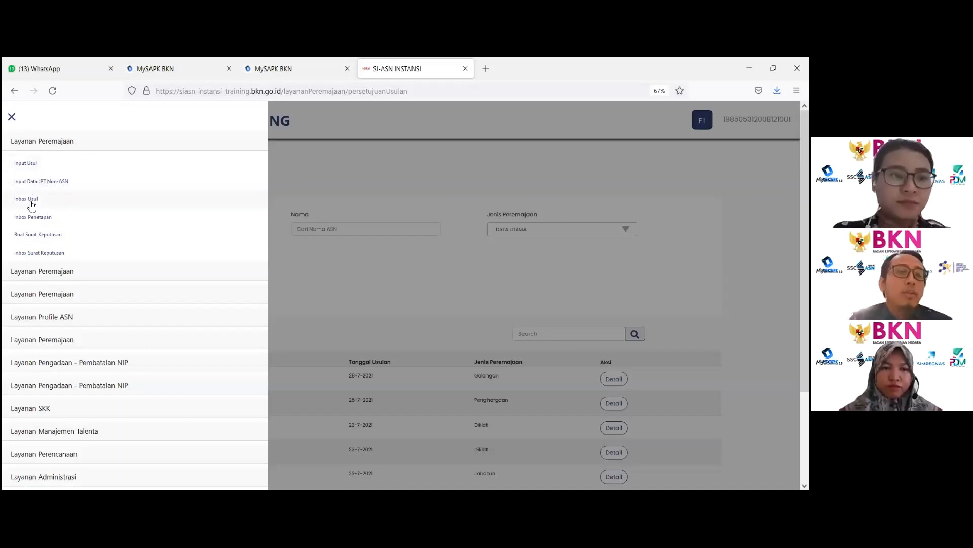
{"action": "left_click", "coordinate": [51, 339]}
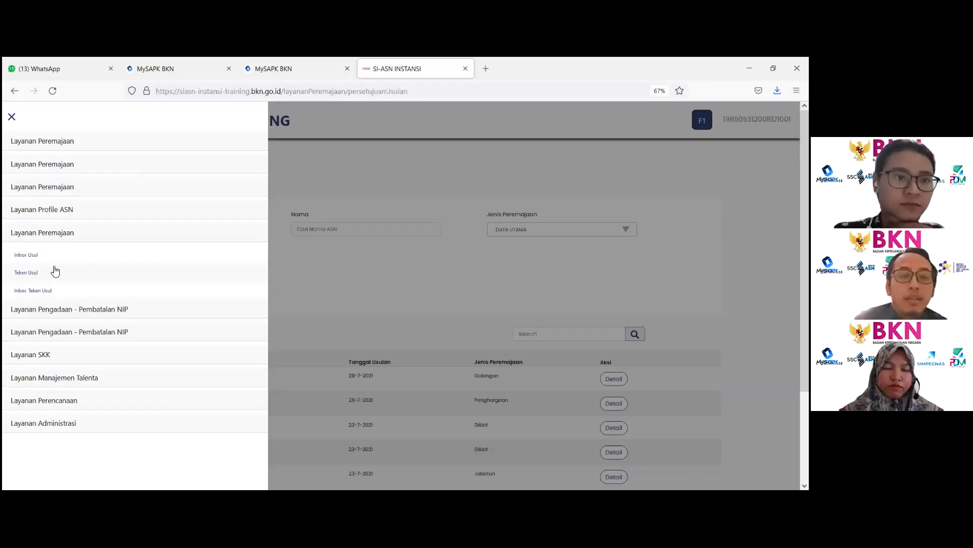
{"action": "key", "text": "alt+Tab"}
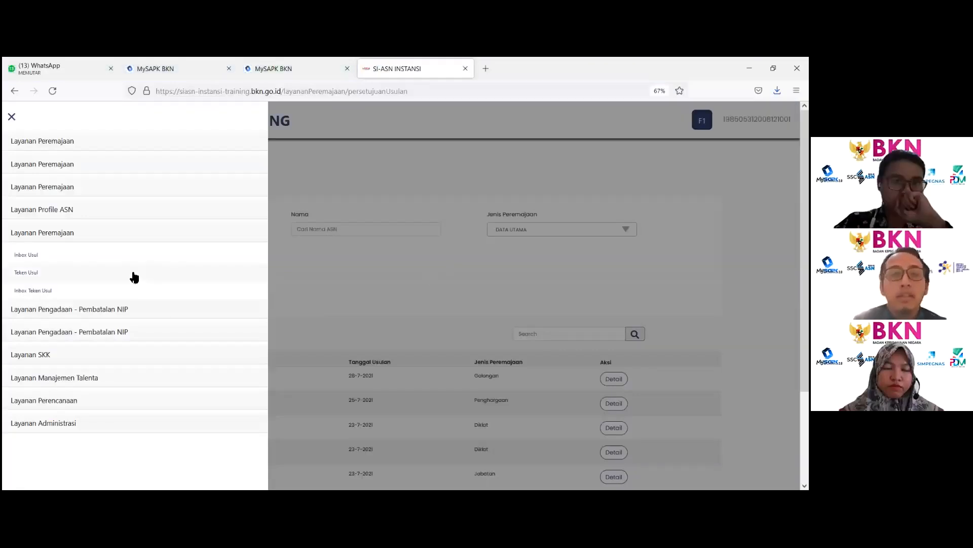
{"action": "scroll", "coordinate": [389, 265], "scroll_direction": "down", "scroll_amount": 1}
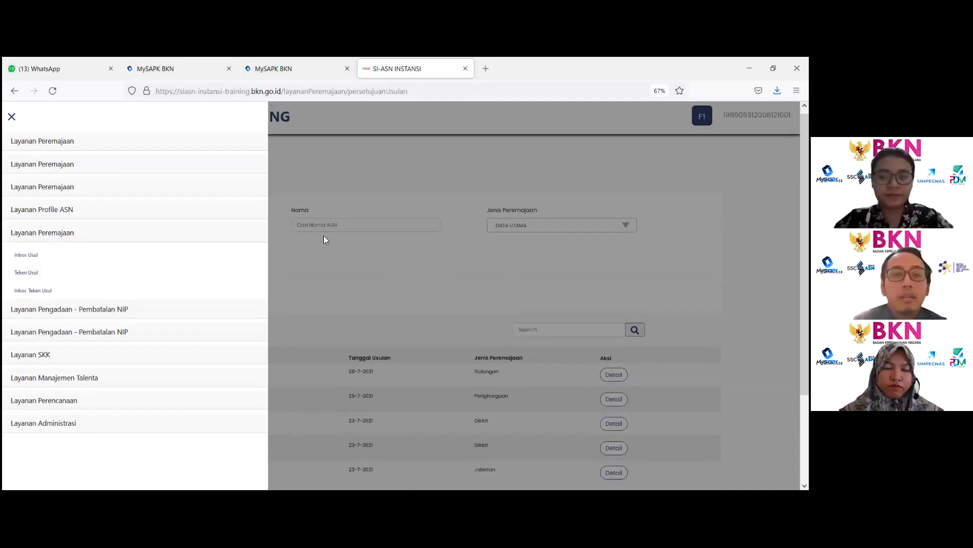
Step: Close the navigation and view the details of the Golongan proposal dated 28-7-2021 in the Teken Usul list
{"action": "left_click", "coordinate": [12, 118]}
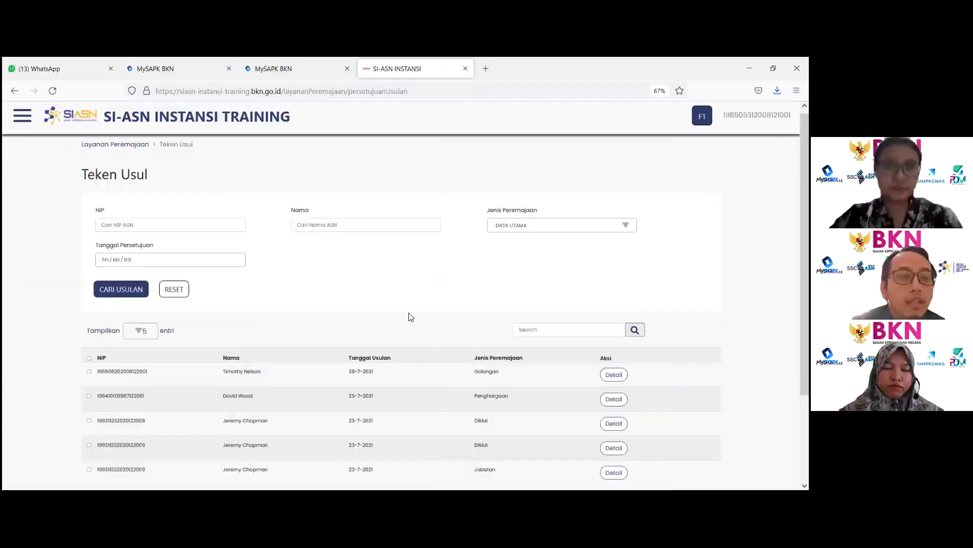
{"action": "scroll", "coordinate": [603, 303], "scroll_direction": "down", "scroll_amount": 1}
{"action": "scroll", "coordinate": [621, 305], "scroll_direction": "down", "scroll_amount": 3}
{"action": "left_click", "coordinate": [614, 298]}
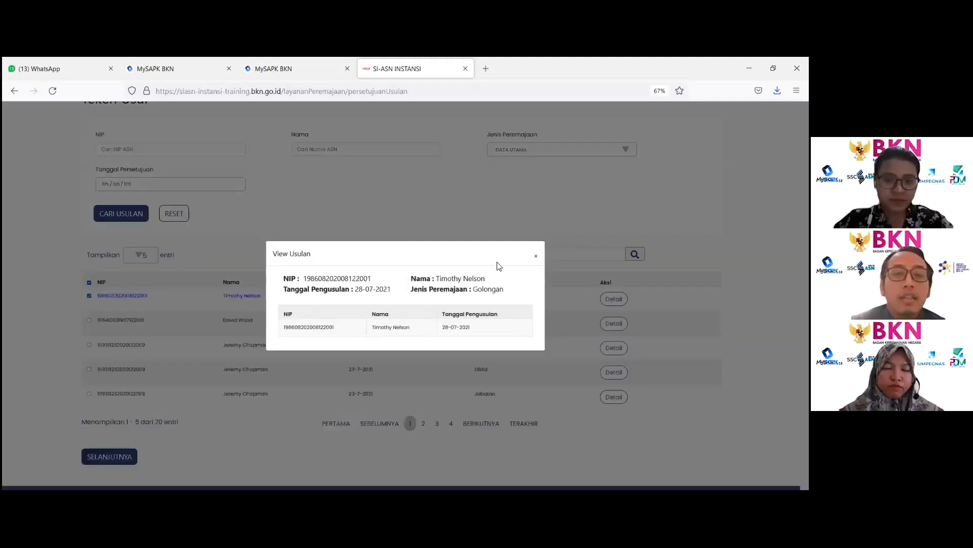
{"action": "left_click", "coordinate": [531, 255]}
{"action": "left_click", "coordinate": [614, 299]}
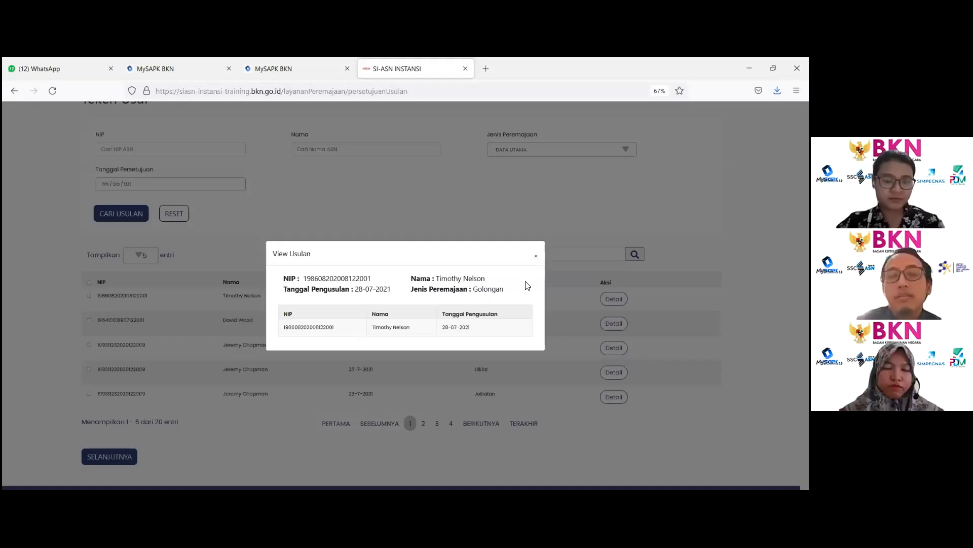
{"action": "left_click", "coordinate": [535, 256]}
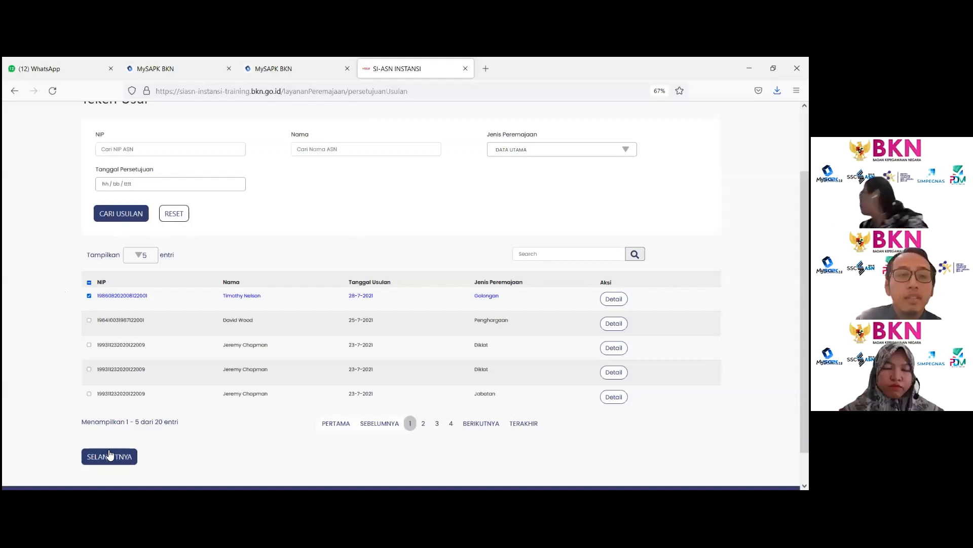
Step: Advance the selected Golongan proposal, look through the Alasan Pembatalan options for rejecting it, and return without sending a rejection
{"action": "left_click", "coordinate": [110, 456]}
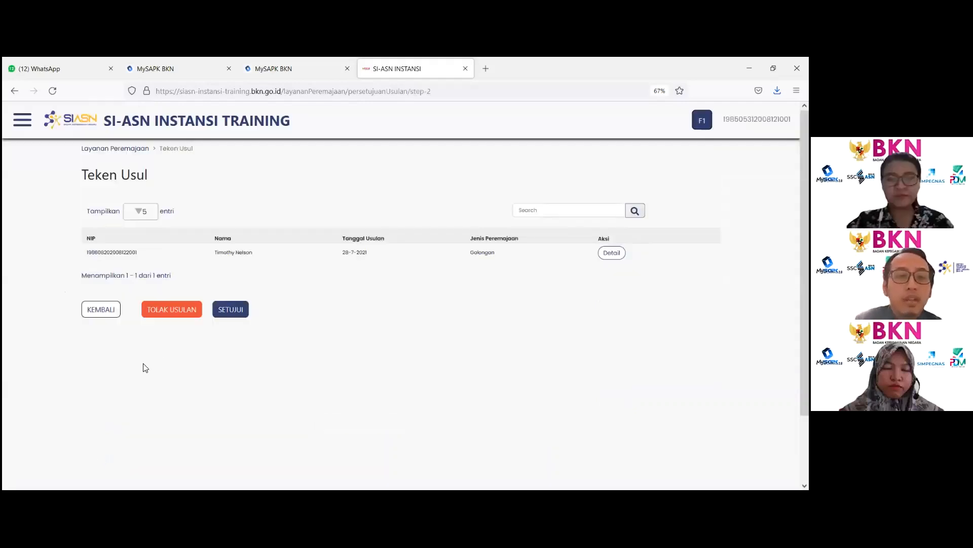
{"action": "left_click", "coordinate": [172, 309]}
{"action": "left_click", "coordinate": [170, 296]}
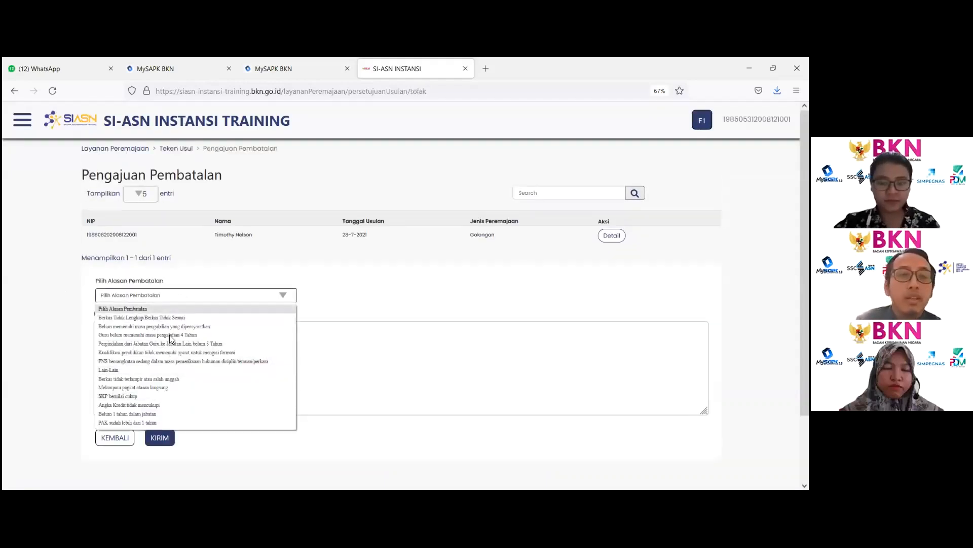
{"action": "left_click", "coordinate": [200, 295]}
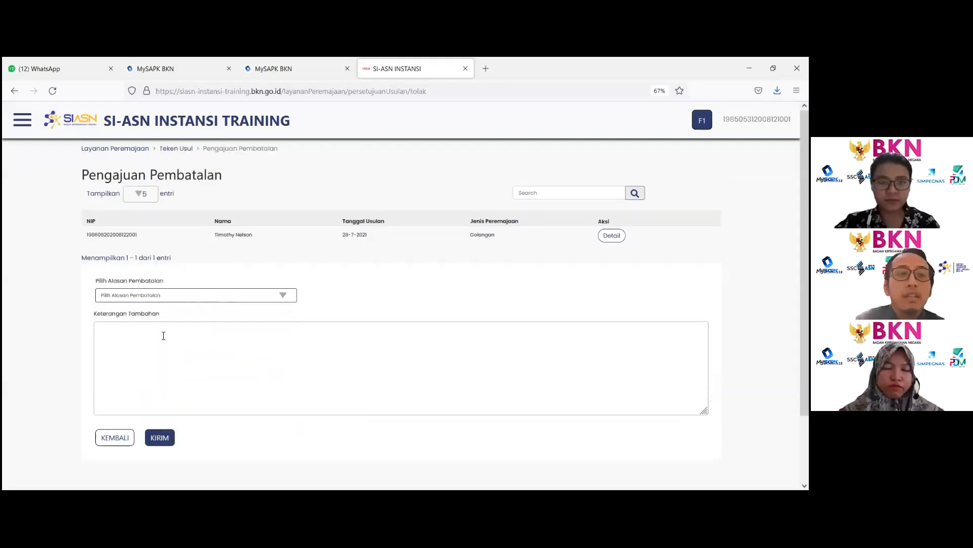
{"action": "left_click", "coordinate": [122, 448]}
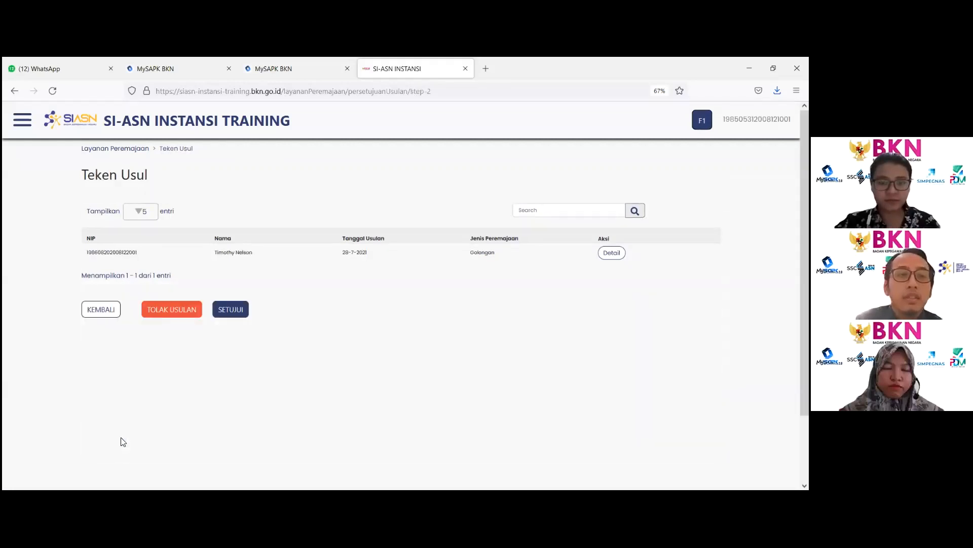
Step: Open the password prompt for approving the Golongan proposal, then dismiss it without submitting a password
{"action": "left_click", "coordinate": [231, 310]}
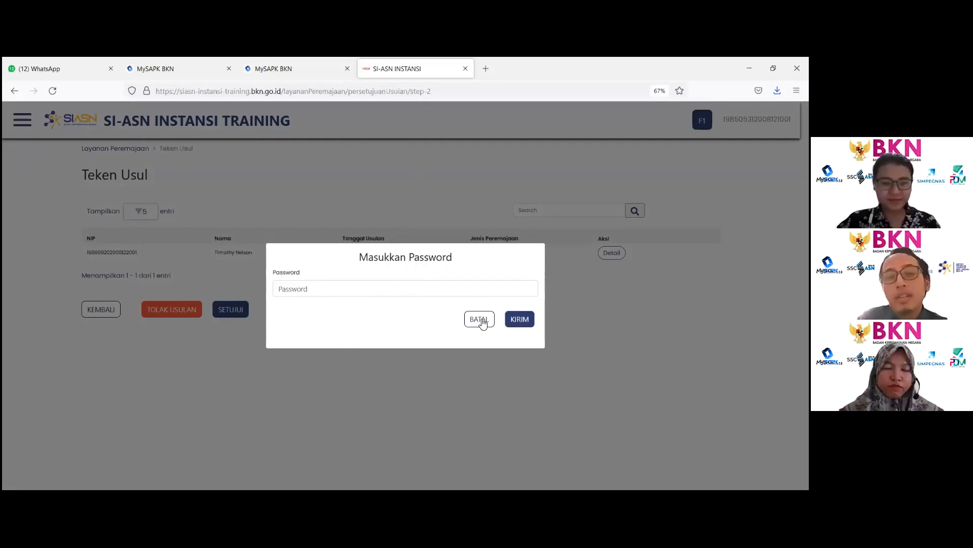
{"action": "left_click", "coordinate": [406, 288]}
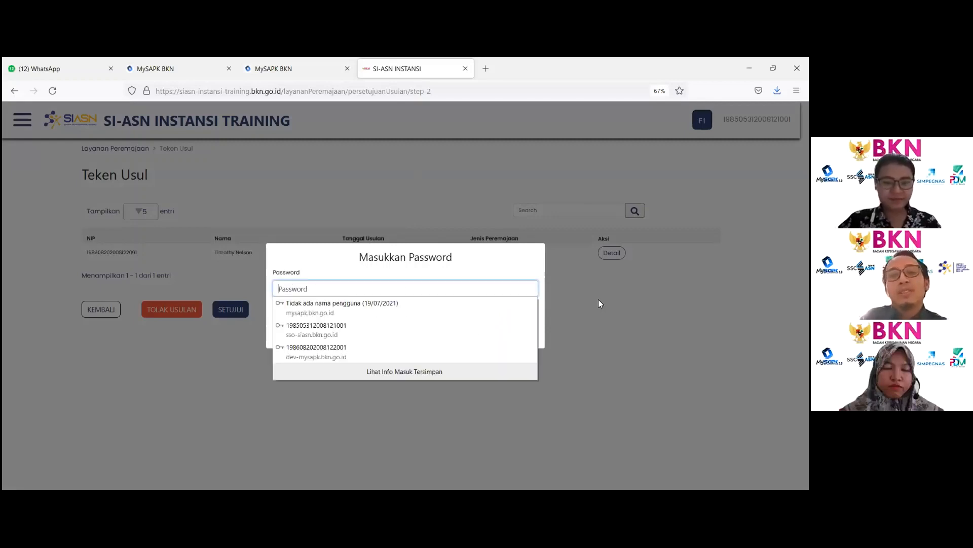
{"action": "left_click", "coordinate": [599, 299]}
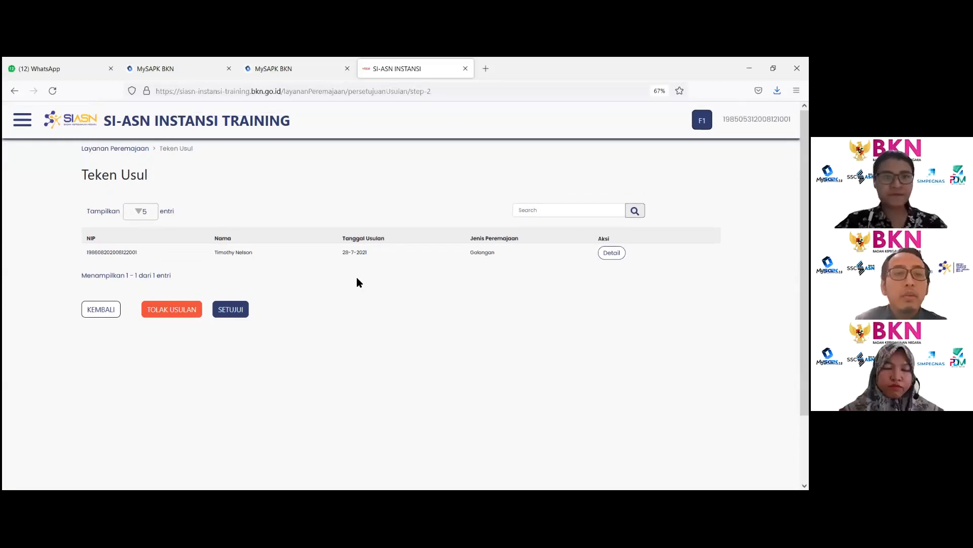
Step: Open the Inbox Usulan page of Layanan Peremajaan and go to its list of proposals
{"action": "left_click", "coordinate": [21, 120]}
{"action": "left_click", "coordinate": [42, 143]}
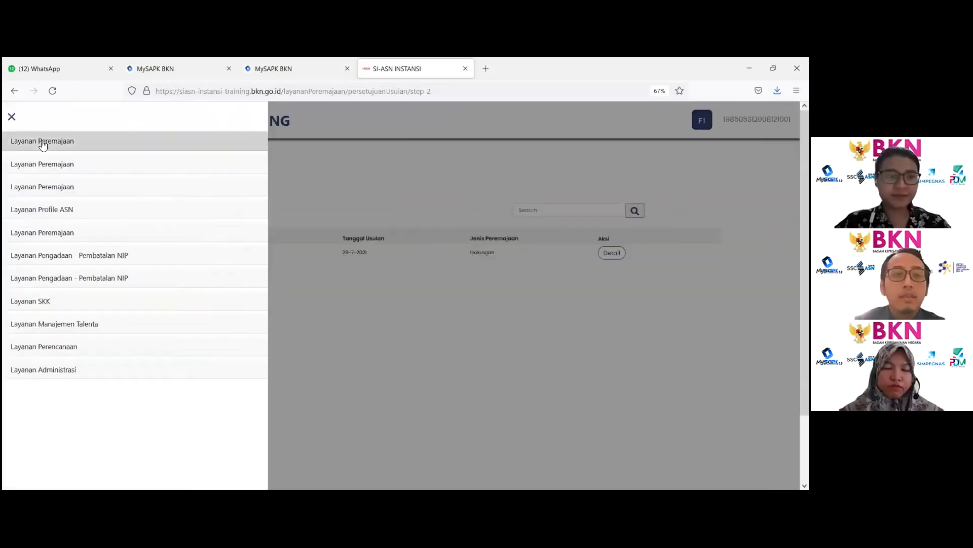
{"action": "left_click", "coordinate": [35, 198]}
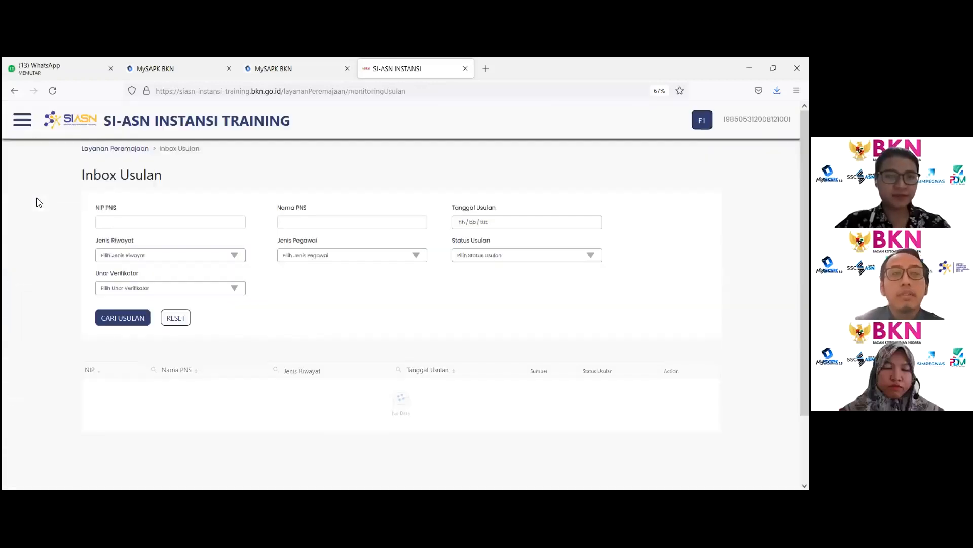
{"action": "scroll", "coordinate": [321, 295], "scroll_direction": "down", "scroll_amount": 3}
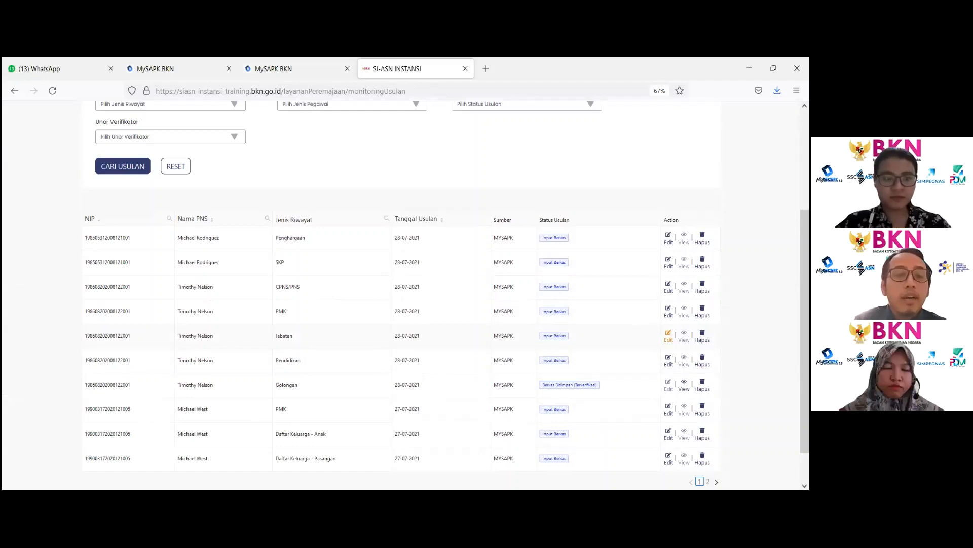
Step: Examine the Status Usulan column of the Inbox Usulan list and highlight the status of the Golongan proposal
{"action": "left_click", "coordinate": [294, 69]}
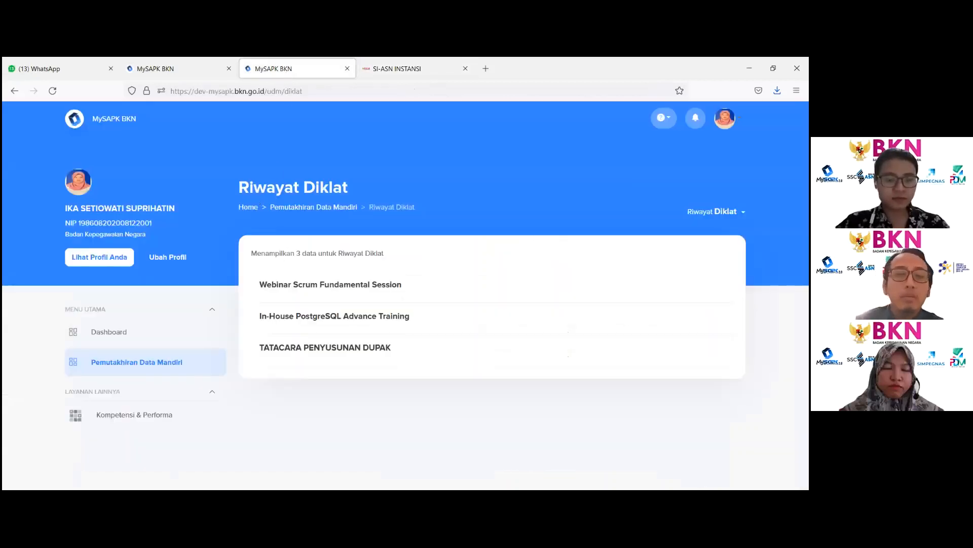
{"action": "key", "text": "ctrl+Tab"}
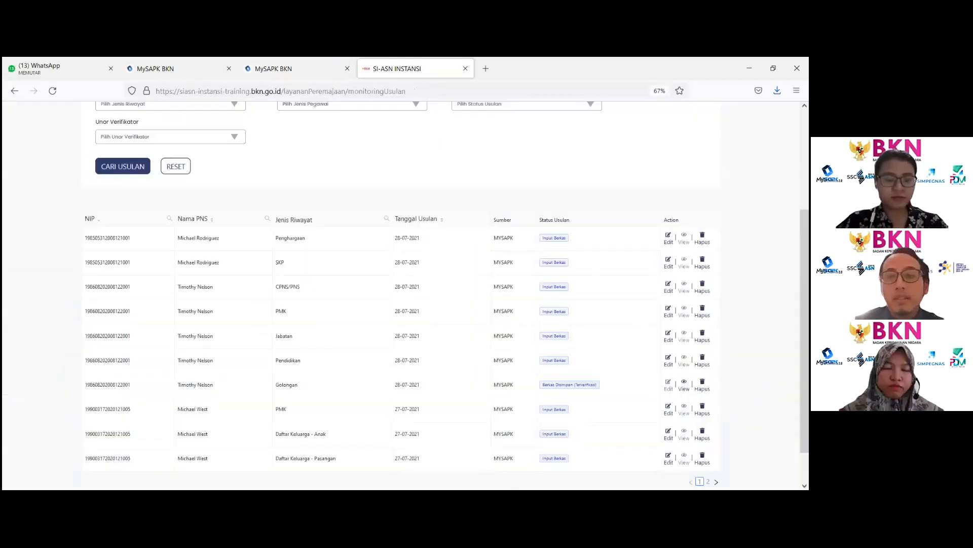
{"action": "scroll", "coordinate": [557, 157], "scroll_direction": "up", "scroll_amount": 3}
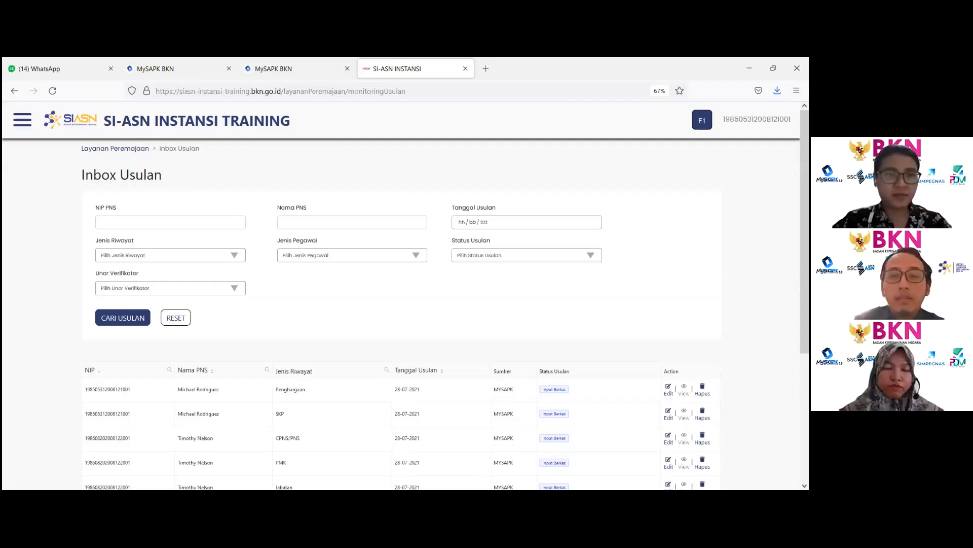
{"action": "scroll", "coordinate": [619, 350], "scroll_direction": "down", "scroll_amount": 3}
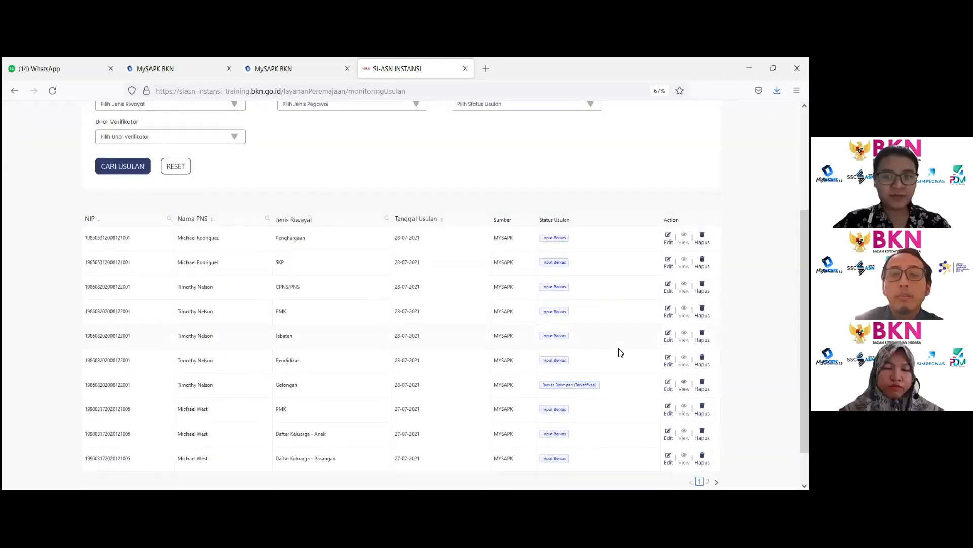
{"action": "scroll", "coordinate": [613, 348], "scroll_direction": "up", "scroll_amount": 3}
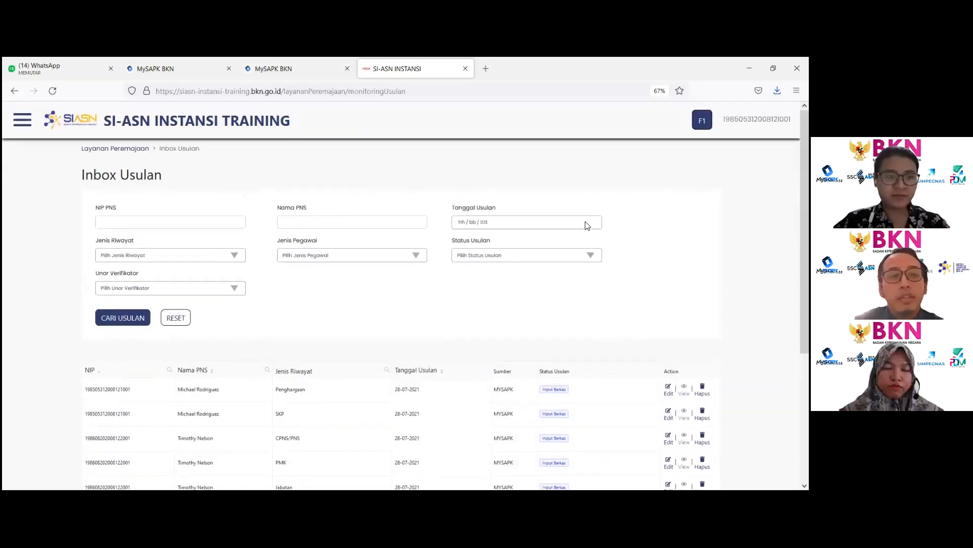
{"action": "scroll", "coordinate": [596, 207], "scroll_direction": "down", "scroll_amount": 2}
{"action": "scroll", "coordinate": [596, 208], "scroll_direction": "down", "scroll_amount": 2}
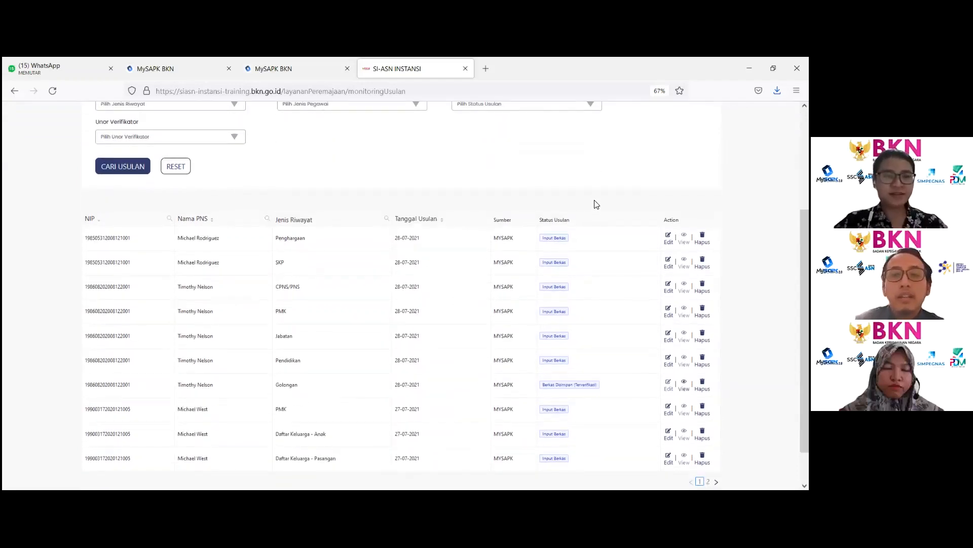
{"action": "scroll", "coordinate": [596, 205], "scroll_direction": "up", "scroll_amount": 1}
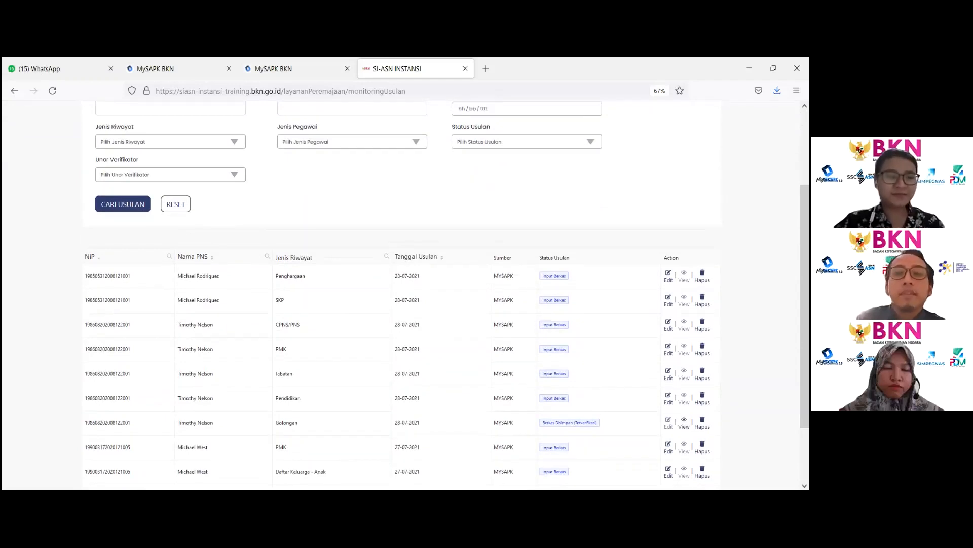
{"action": "scroll", "coordinate": [638, 128], "scroll_direction": "up", "scroll_amount": 3}
{"action": "scroll", "coordinate": [589, 151], "scroll_direction": "down", "scroll_amount": 3}
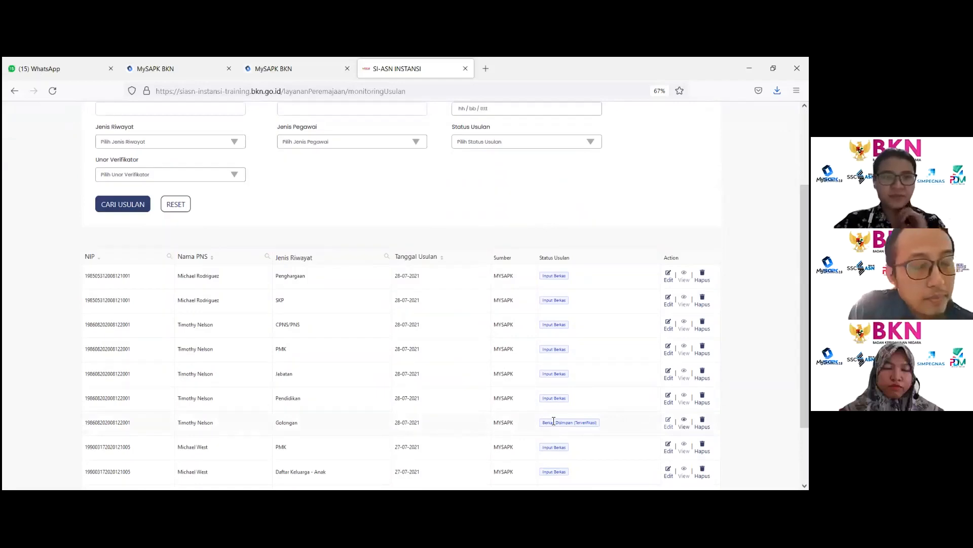
{"action": "left_click_drag", "start_coordinate": [543, 423], "coordinate": [620, 428]}
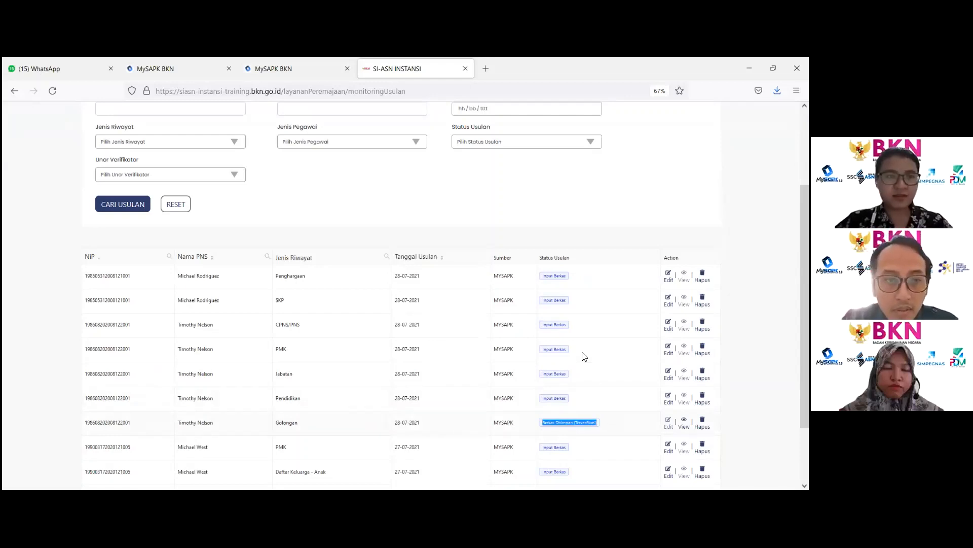
{"action": "scroll", "coordinate": [591, 299], "scroll_direction": "up", "scroll_amount": 3}
Step: Switch to MySAPK BKN, log out of the employee account and log back in with the saved credentials
{"action": "left_click", "coordinate": [319, 74]}
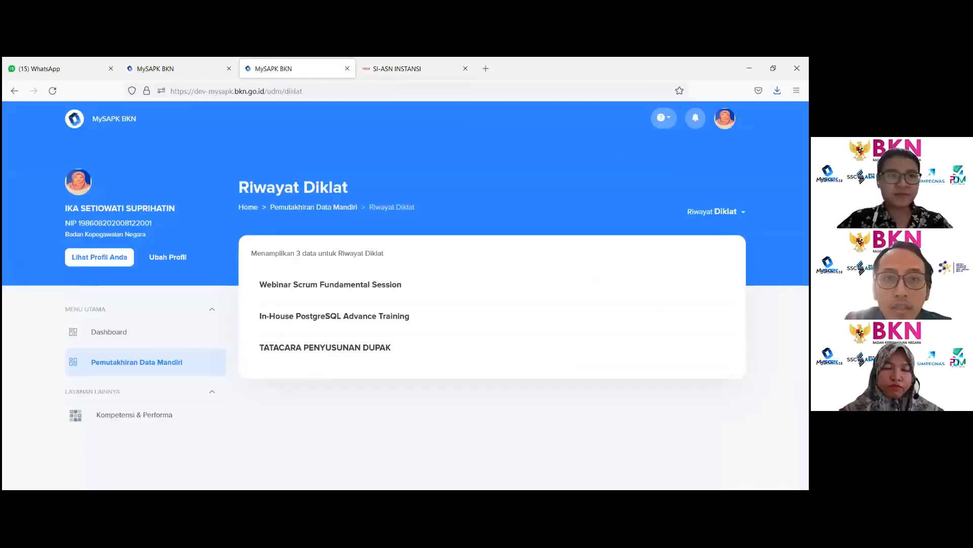
{"action": "left_click", "coordinate": [725, 118]}
{"action": "left_click", "coordinate": [684, 216]}
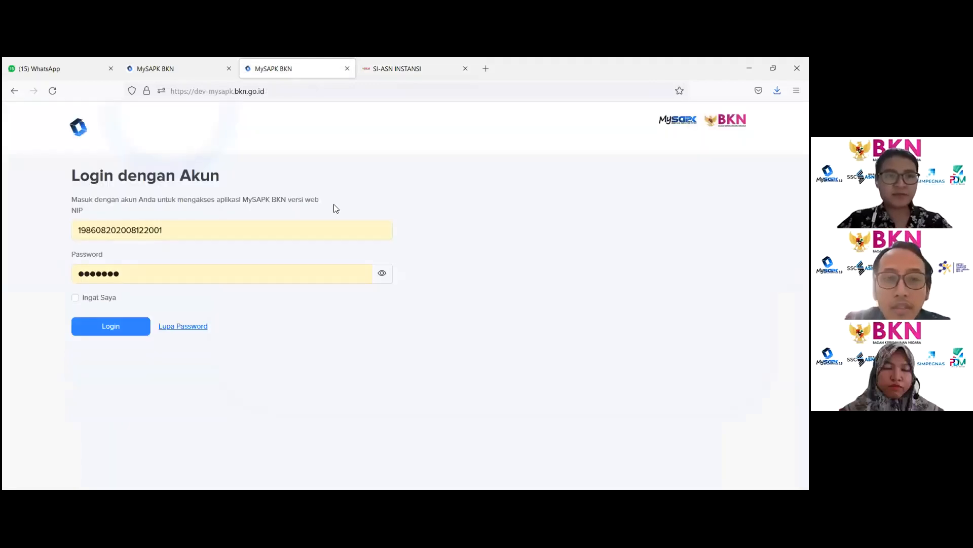
{"action": "left_click", "coordinate": [406, 84]}
{"action": "scroll", "coordinate": [339, 252], "scroll_direction": "down", "scroll_amount": 5}
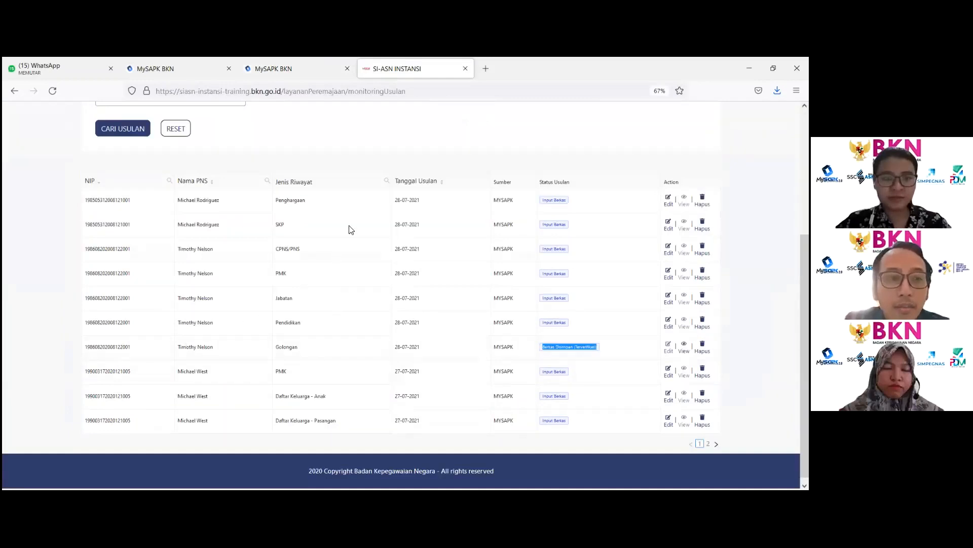
{"action": "scroll", "coordinate": [335, 256], "scroll_direction": "up", "scroll_amount": 5}
{"action": "left_click", "coordinate": [305, 68]}
{"action": "left_click", "coordinate": [119, 330]}
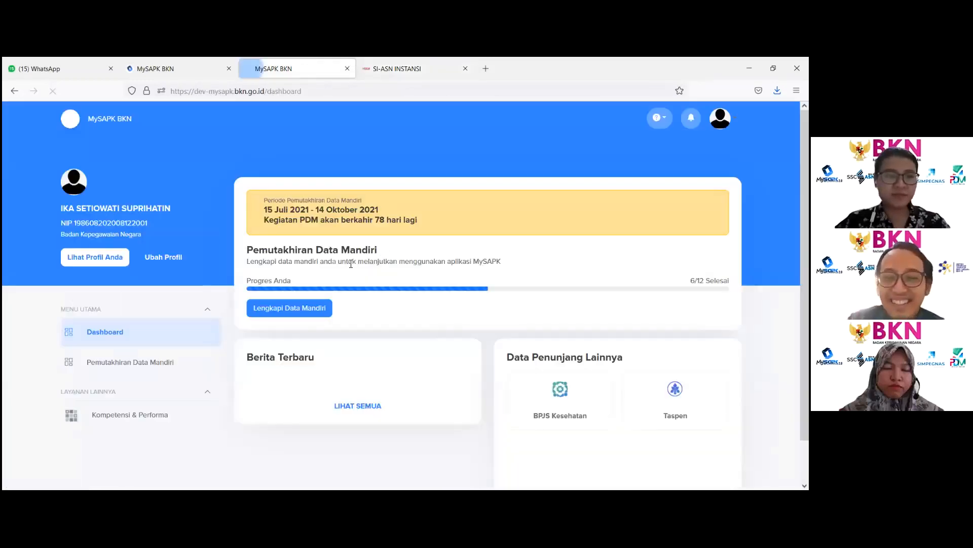
Step: Open the submission history of Pemutakhiran Data Mandiri and check the statuses of the submitted proposals
{"action": "left_click", "coordinate": [319, 308]}
{"action": "left_click", "coordinate": [703, 211]}
{"action": "scroll", "coordinate": [657, 243], "scroll_direction": "down", "scroll_amount": 3}
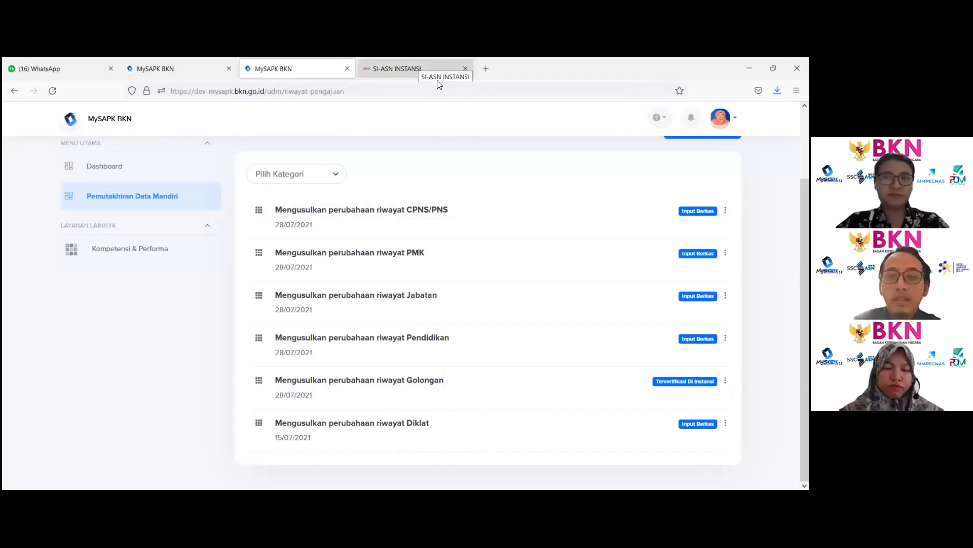
Step: Switch to SI-ASN Instansi and compare the proposal statuses in Inbox Usulan with those in the MySAPK submission history
{"action": "left_click", "coordinate": [438, 84]}
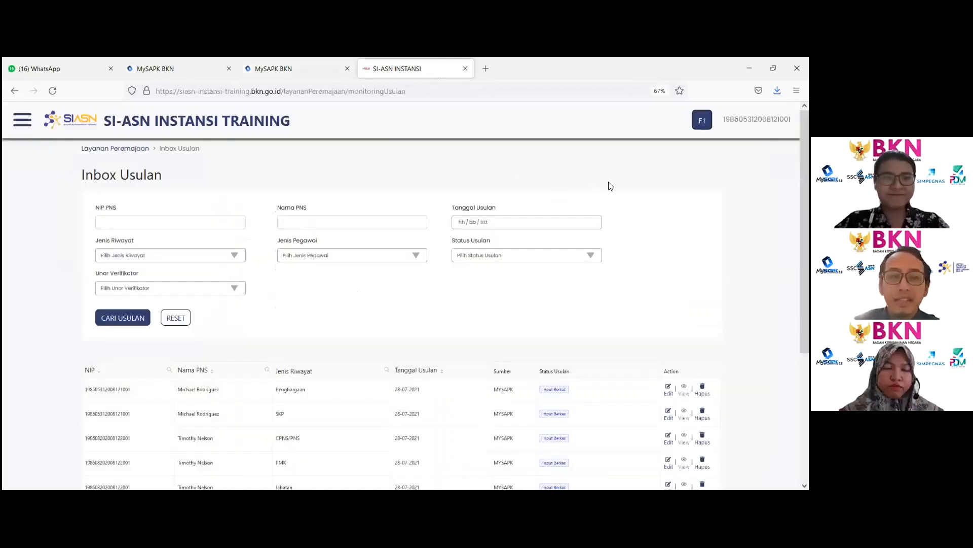
{"action": "scroll", "coordinate": [611, 186], "scroll_direction": "down", "scroll_amount": 3}
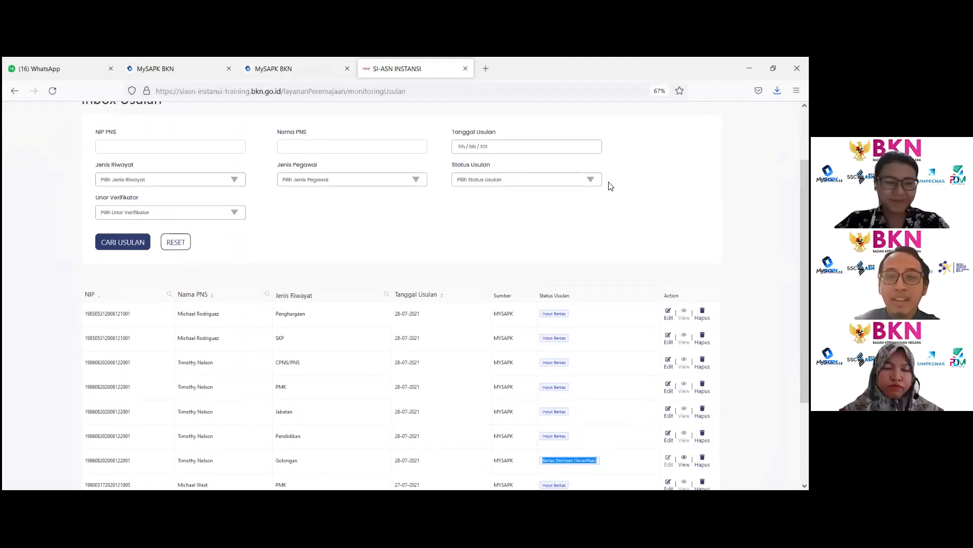
{"action": "scroll", "coordinate": [611, 186], "scroll_direction": "down", "scroll_amount": 1}
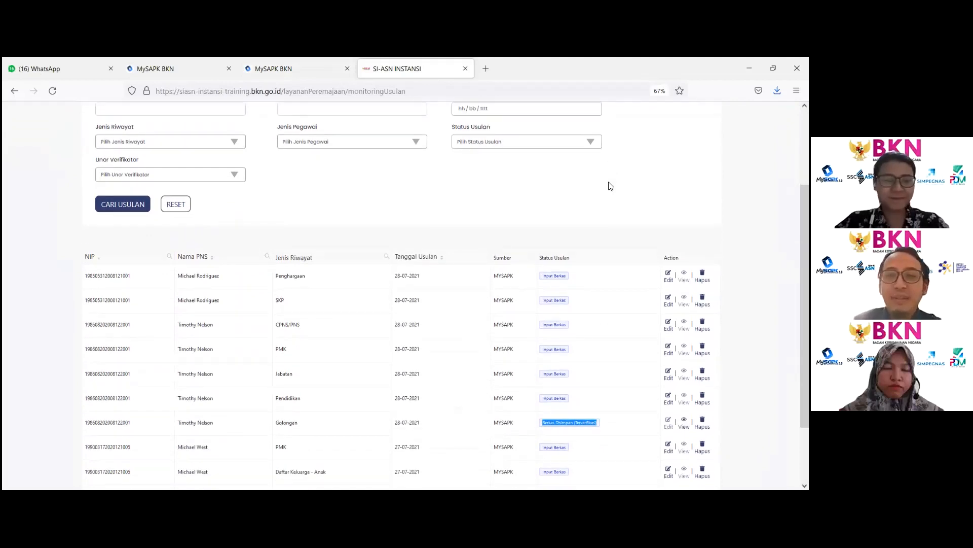
{"action": "scroll", "coordinate": [611, 186], "scroll_direction": "up", "scroll_amount": 3}
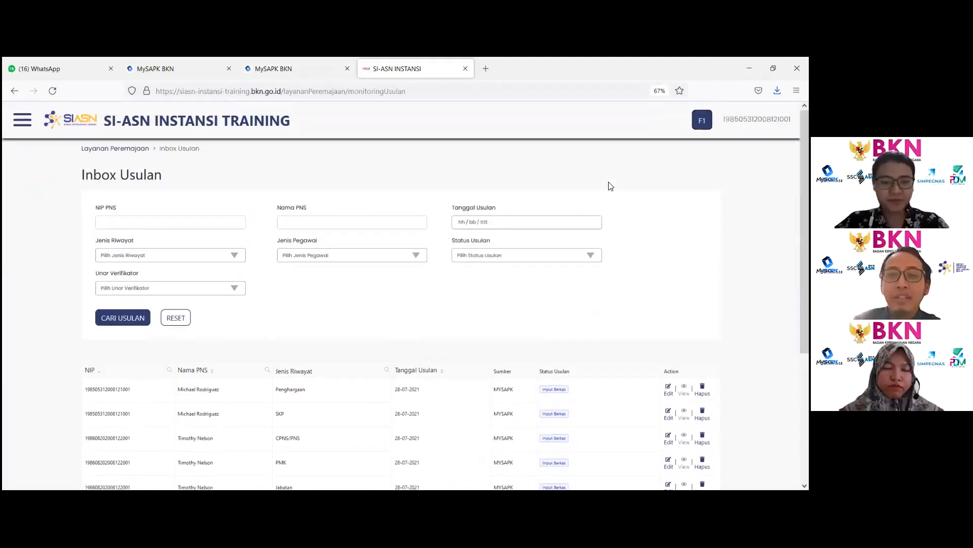
{"action": "scroll", "coordinate": [611, 186], "scroll_direction": "down", "scroll_amount": 2}
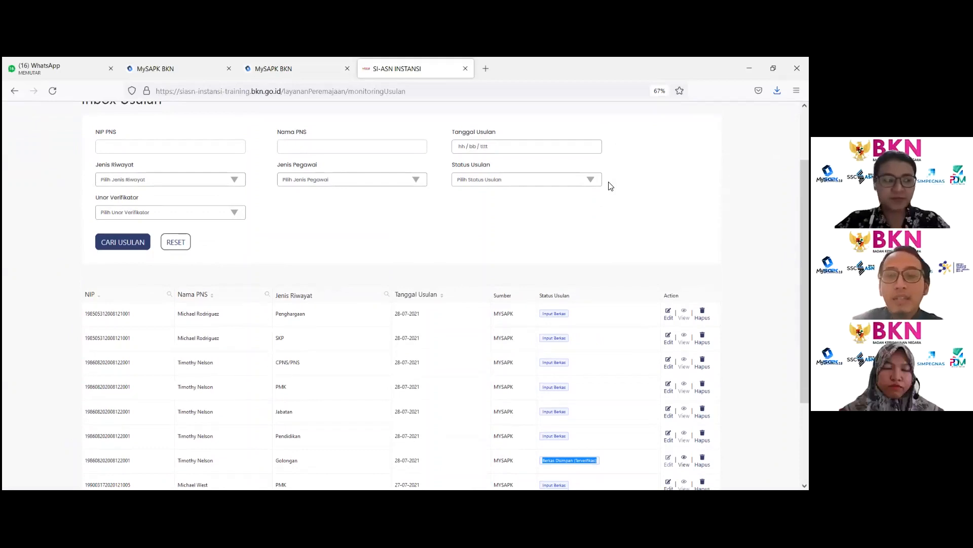
{"action": "scroll", "coordinate": [611, 186], "scroll_direction": "up", "scroll_amount": 1}
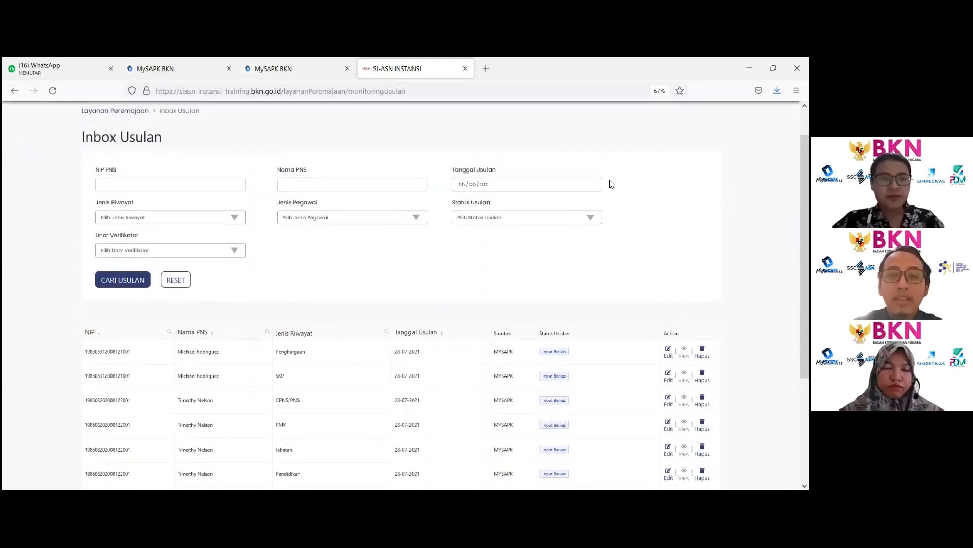
{"action": "scroll", "coordinate": [611, 184], "scroll_direction": "up", "scroll_amount": 1}
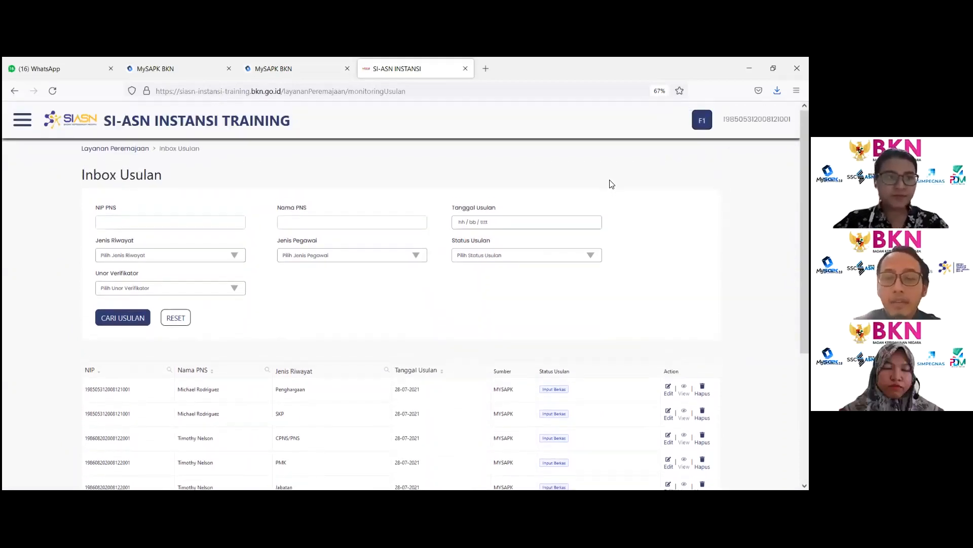
{"action": "scroll", "coordinate": [612, 184], "scroll_direction": "down", "scroll_amount": 3}
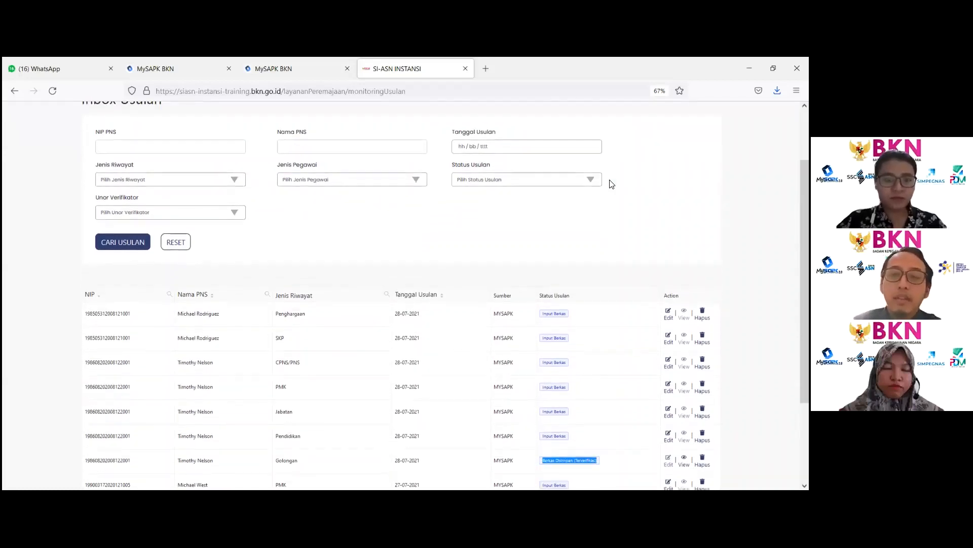
{"action": "scroll", "coordinate": [611, 184], "scroll_direction": "up", "scroll_amount": 3}
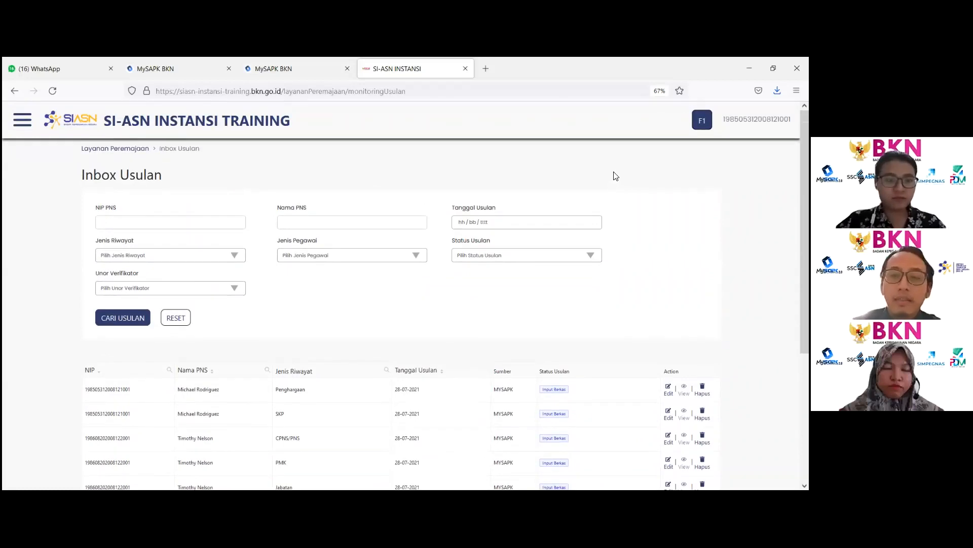